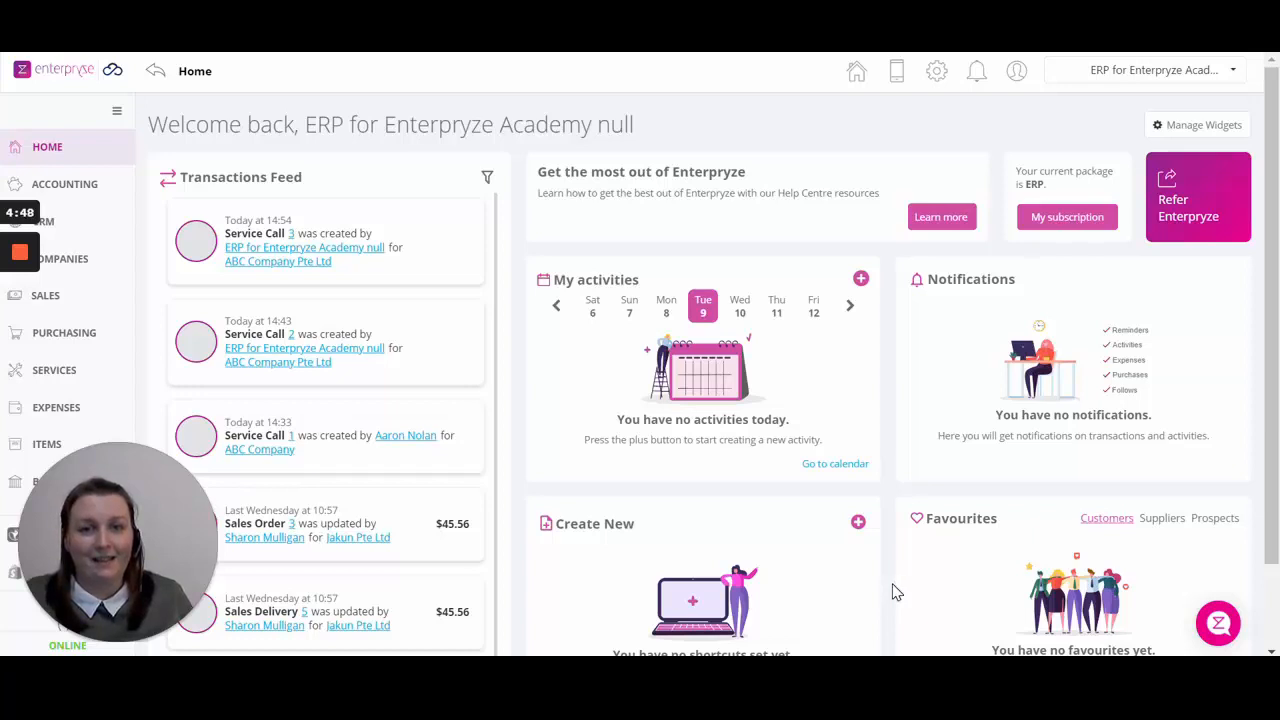
Step: Start a new service call in the Services module and choose ABC Company as the business partner
click(74, 372)
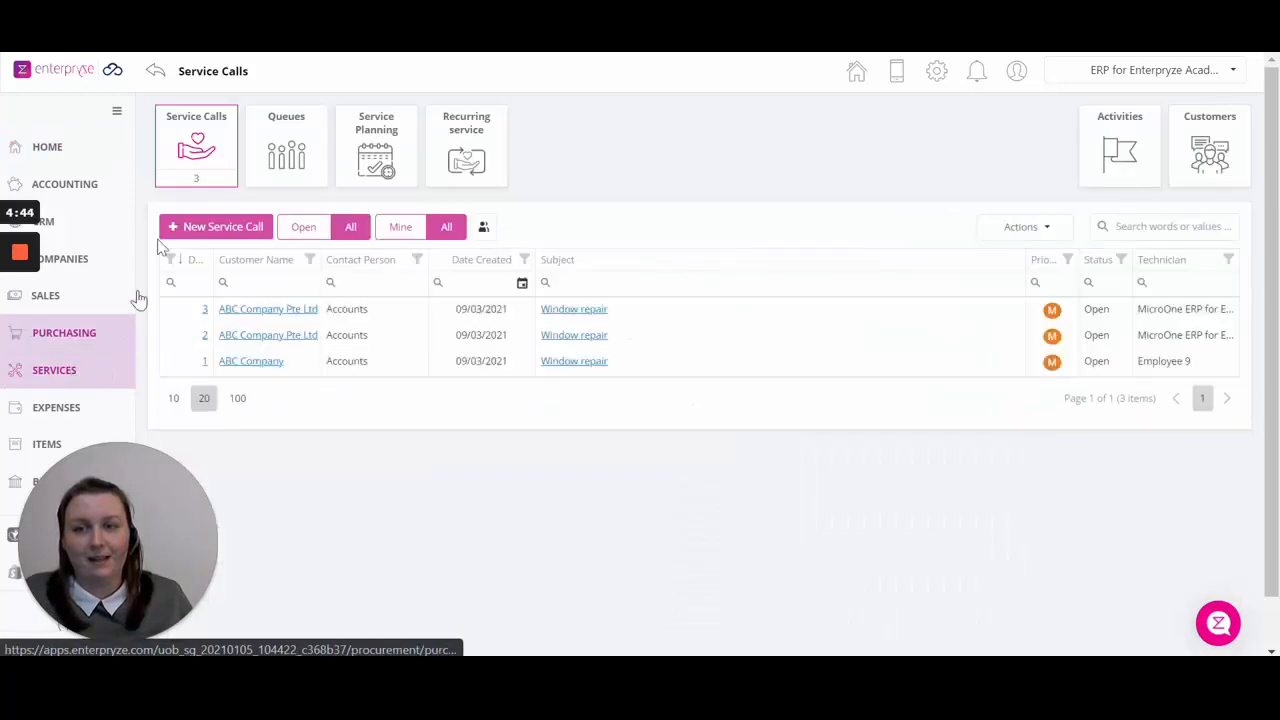
click(217, 228)
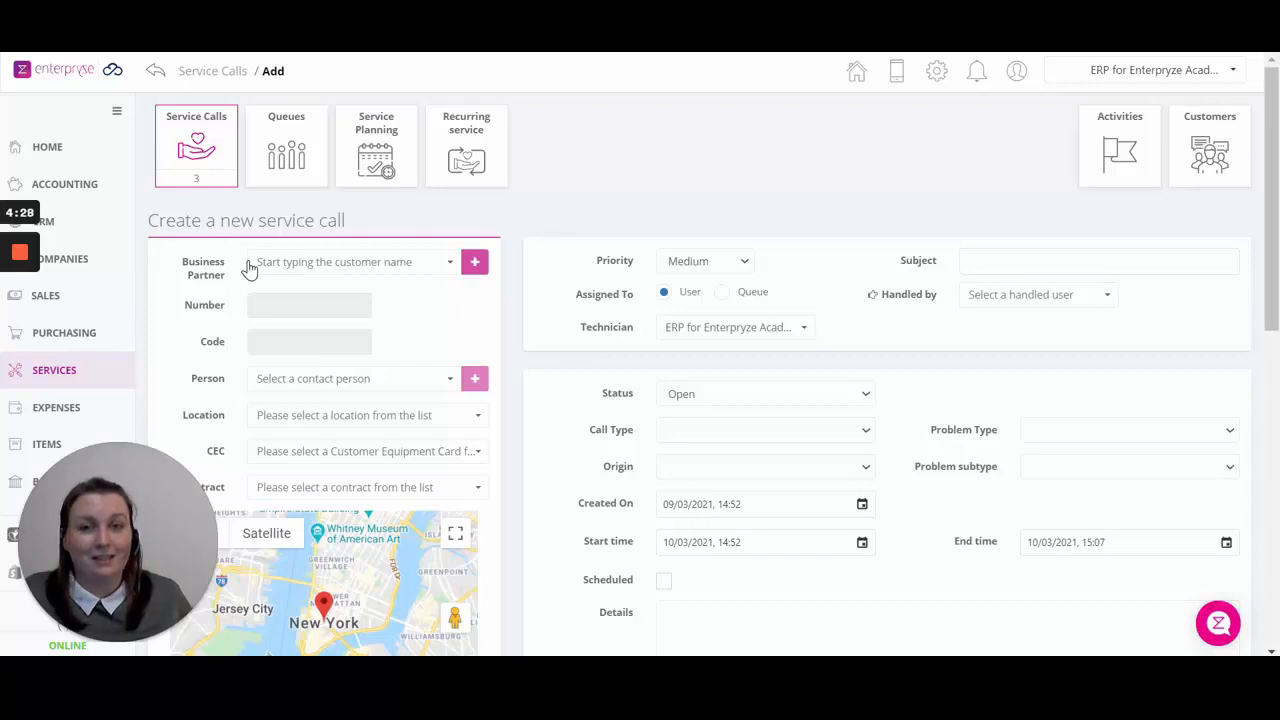
scroll(218, 305, down, 1)
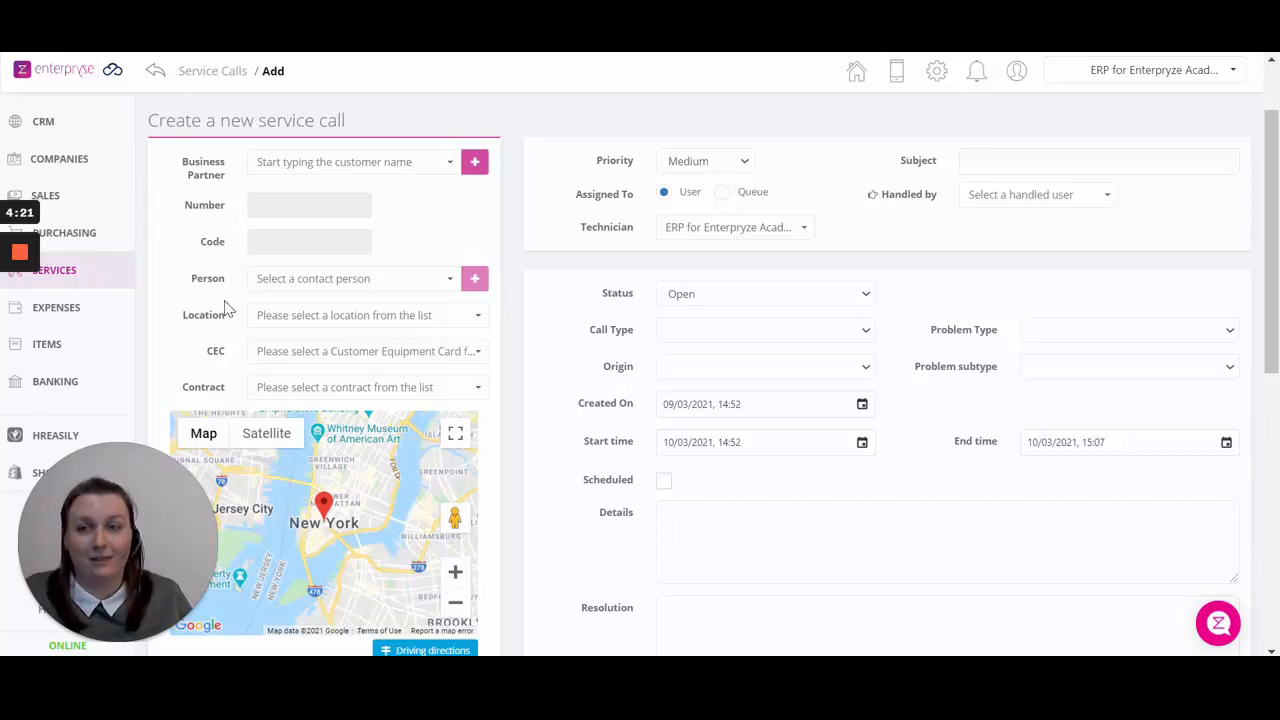
click(316, 172)
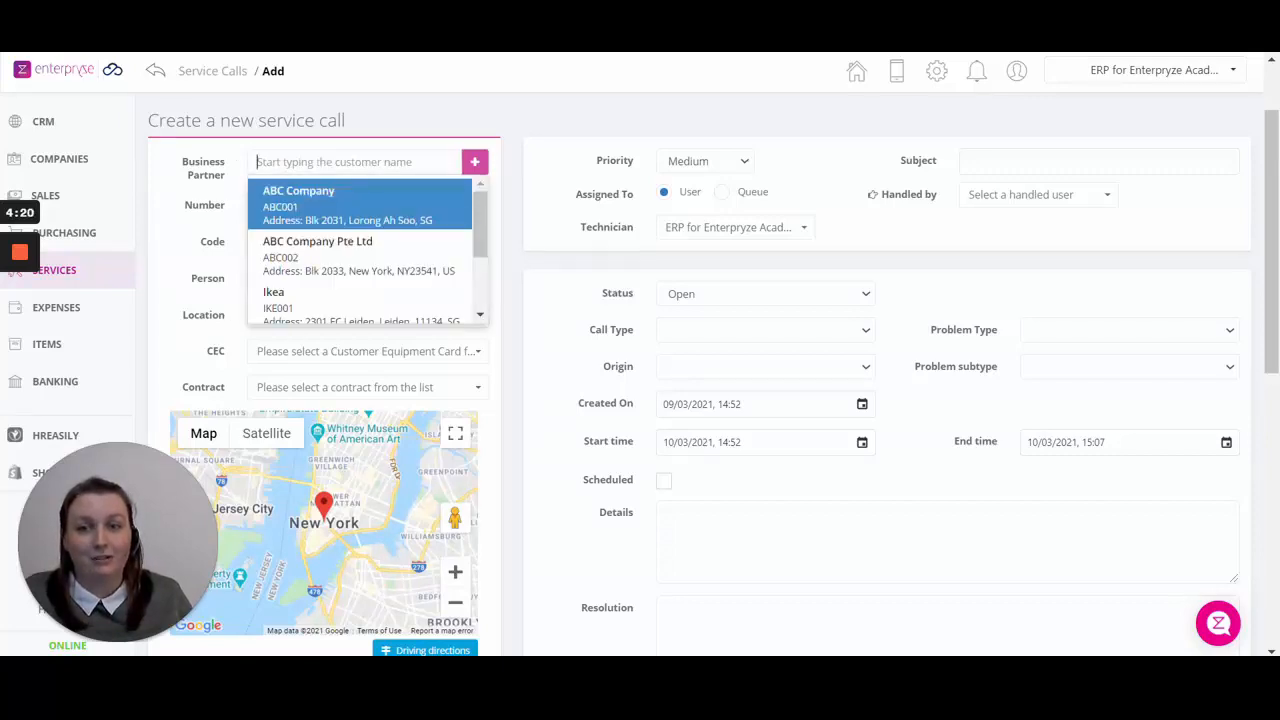
click(299, 200)
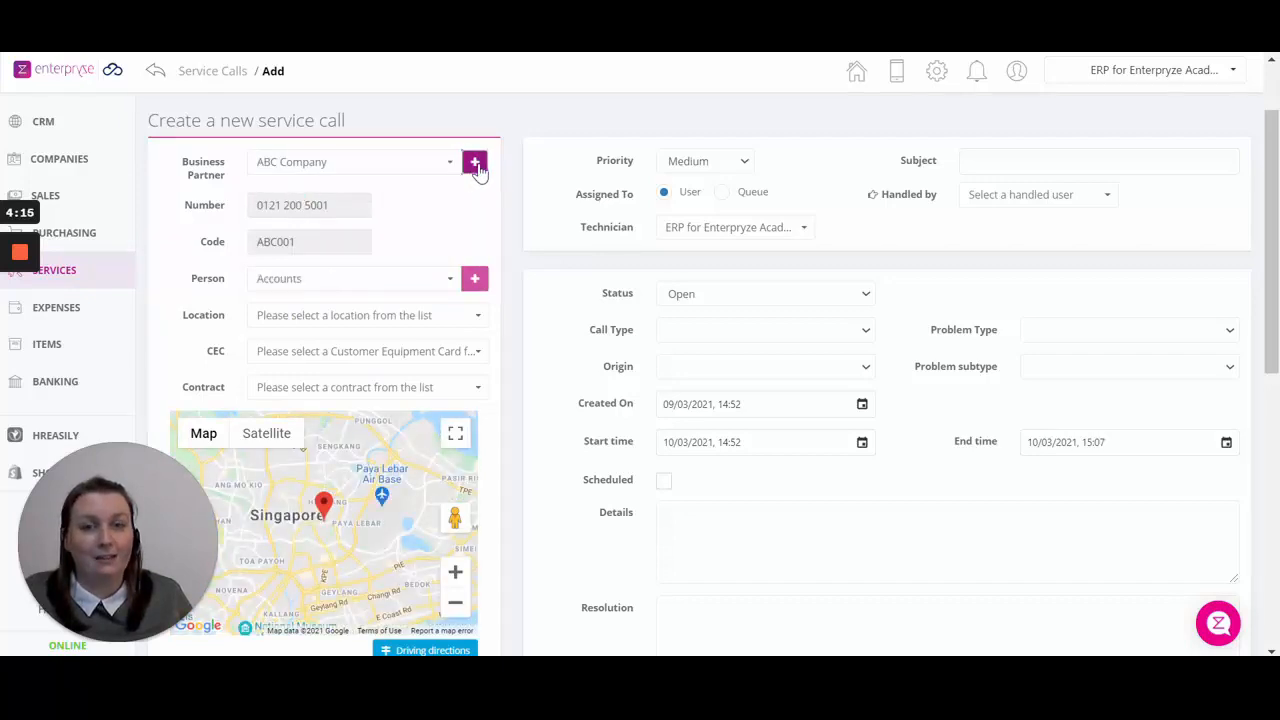
Step: Look at the forms for adding a new company and a new contact person, leaving both unsaved
click(475, 163)
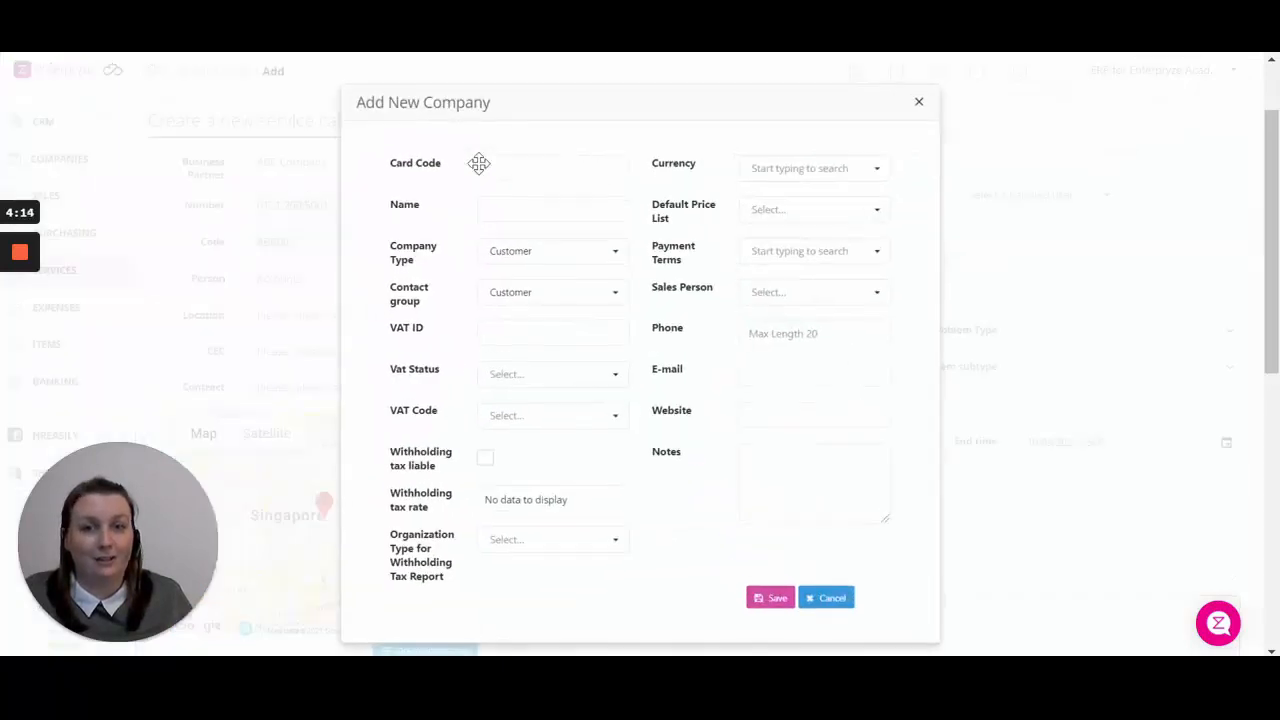
click(812, 598)
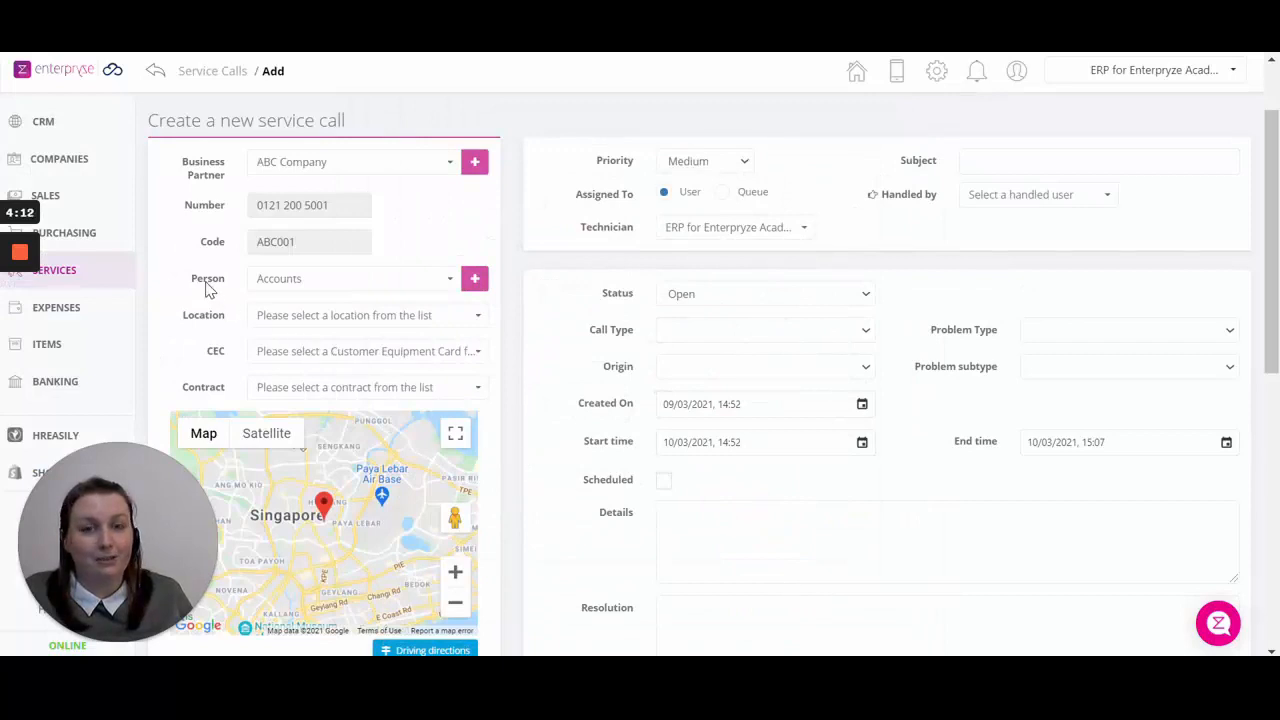
click(291, 286)
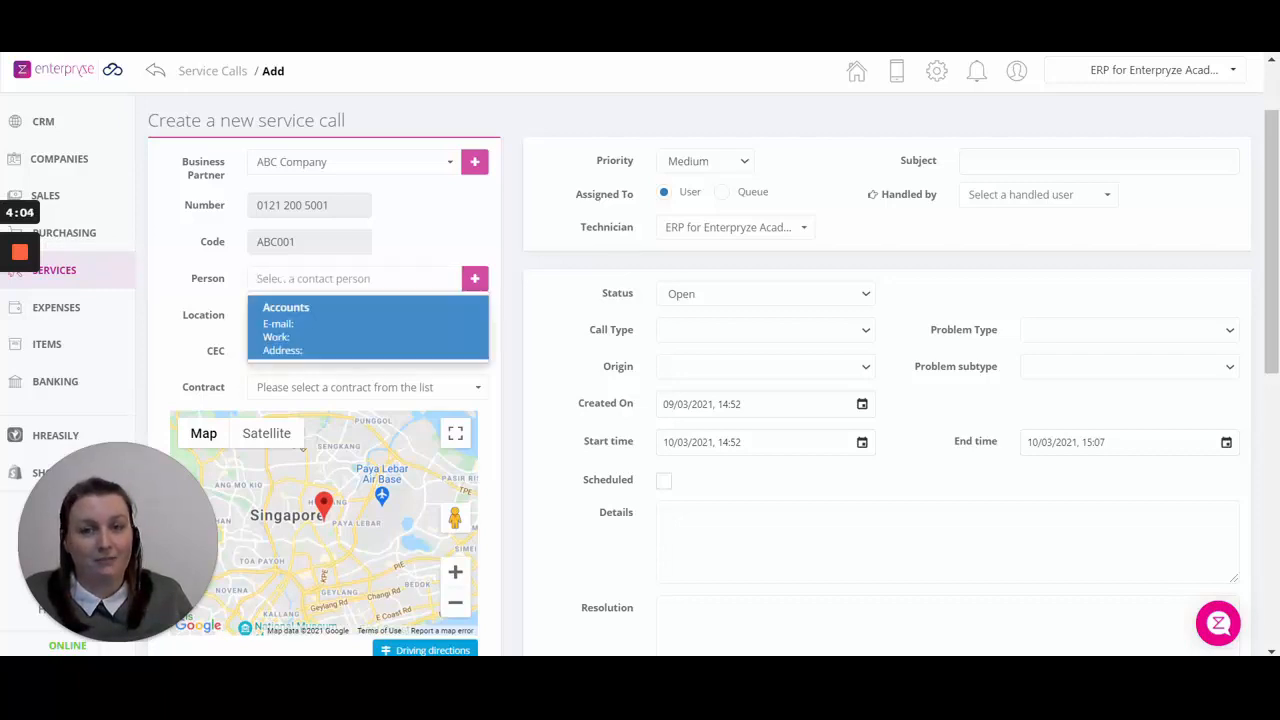
click(478, 284)
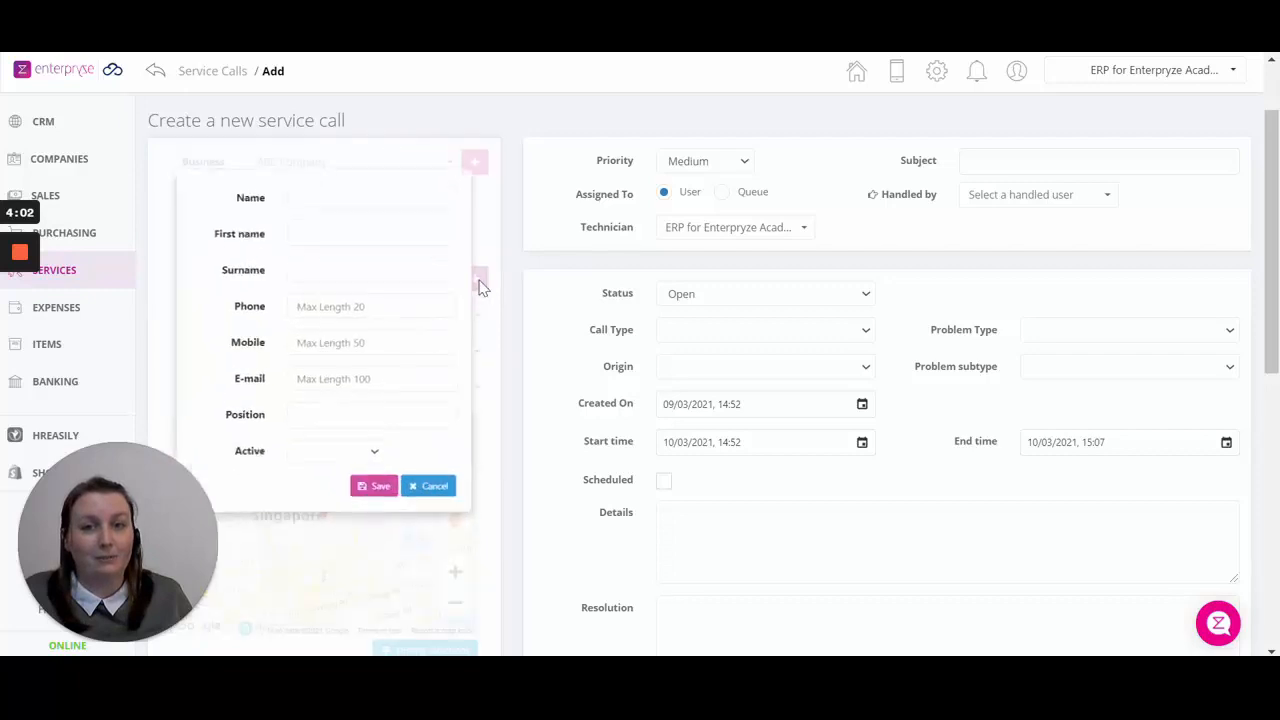
click(431, 488)
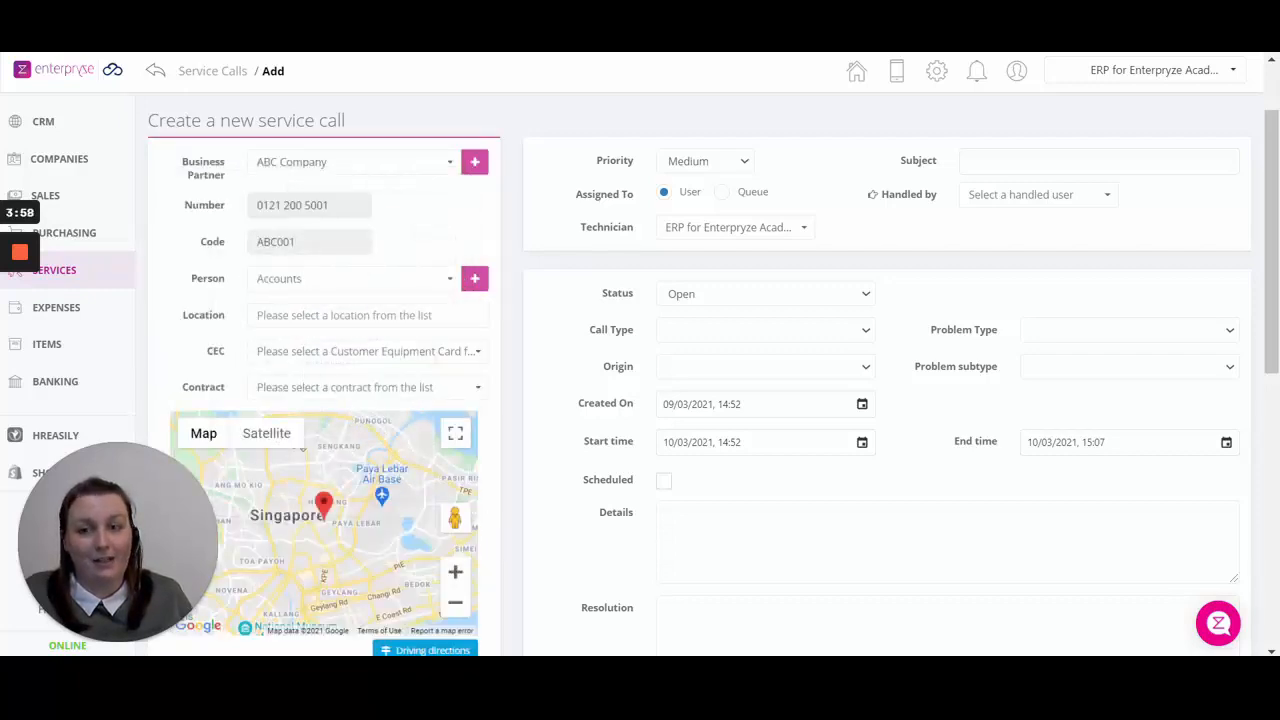
Step: Set the location to Business Partner Address, and look at the available addresses and the new address form without saving it
click(284, 318)
click(295, 341)
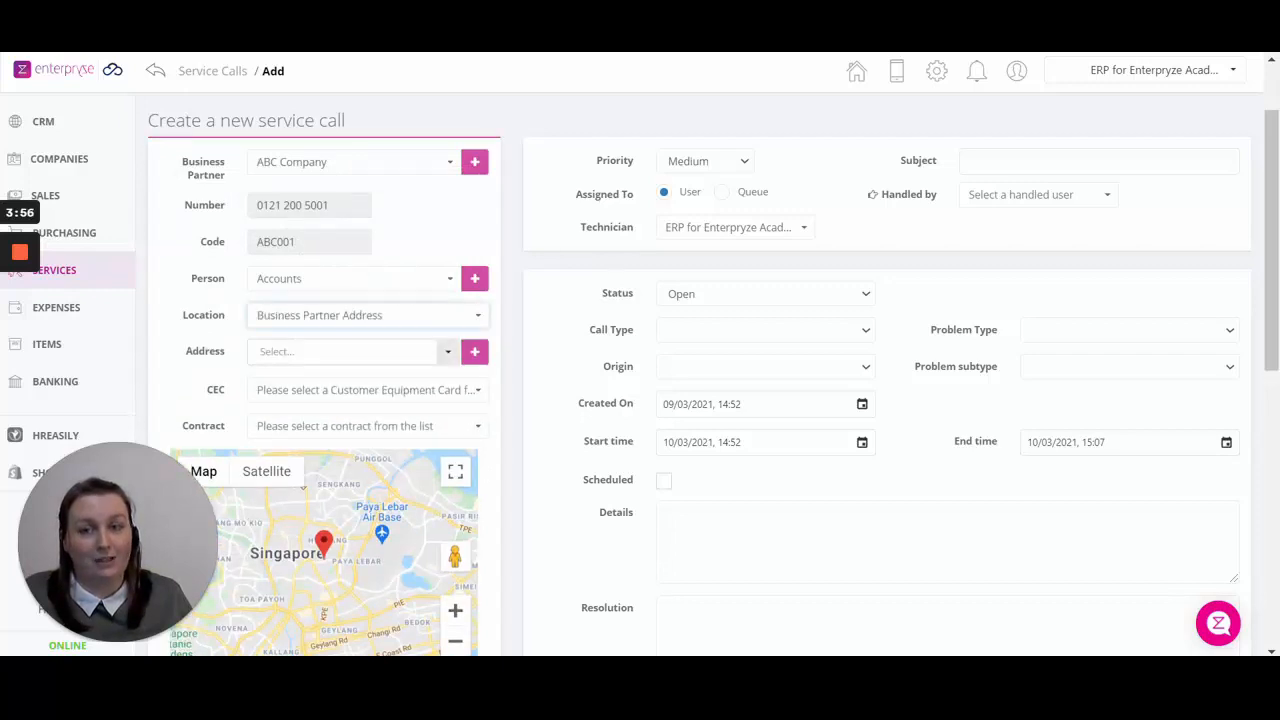
click(250, 352)
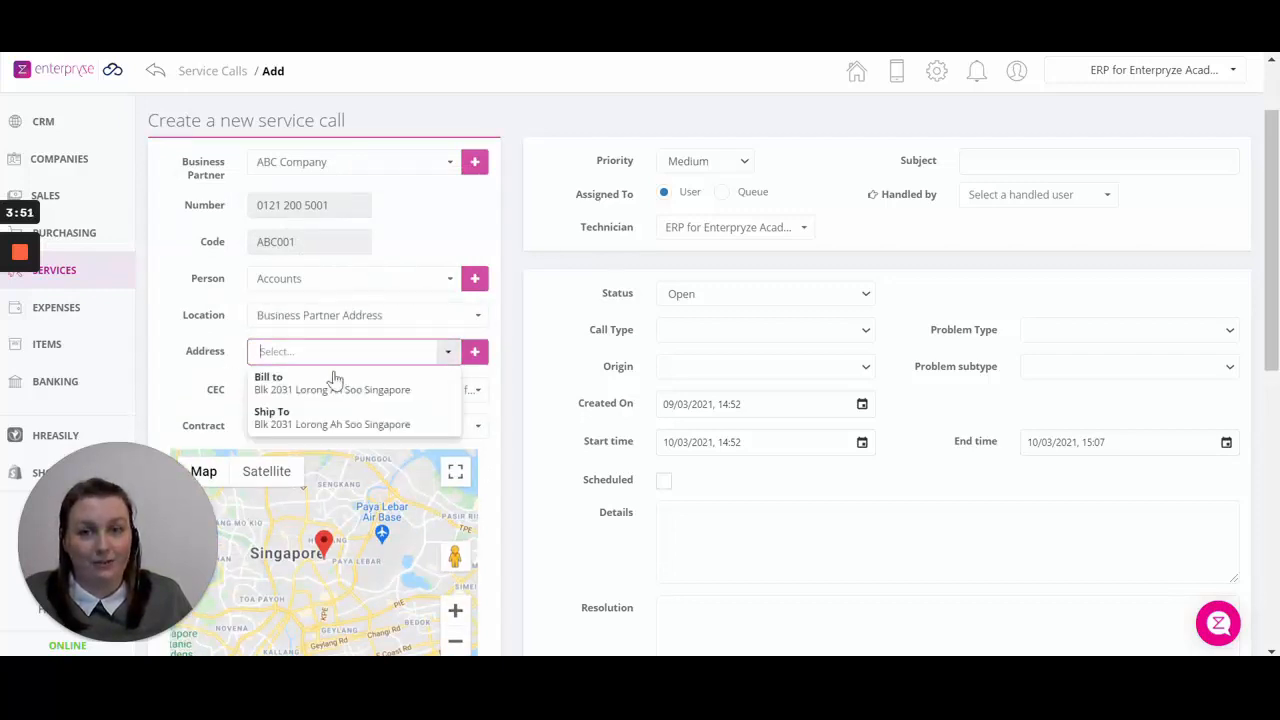
click(473, 362)
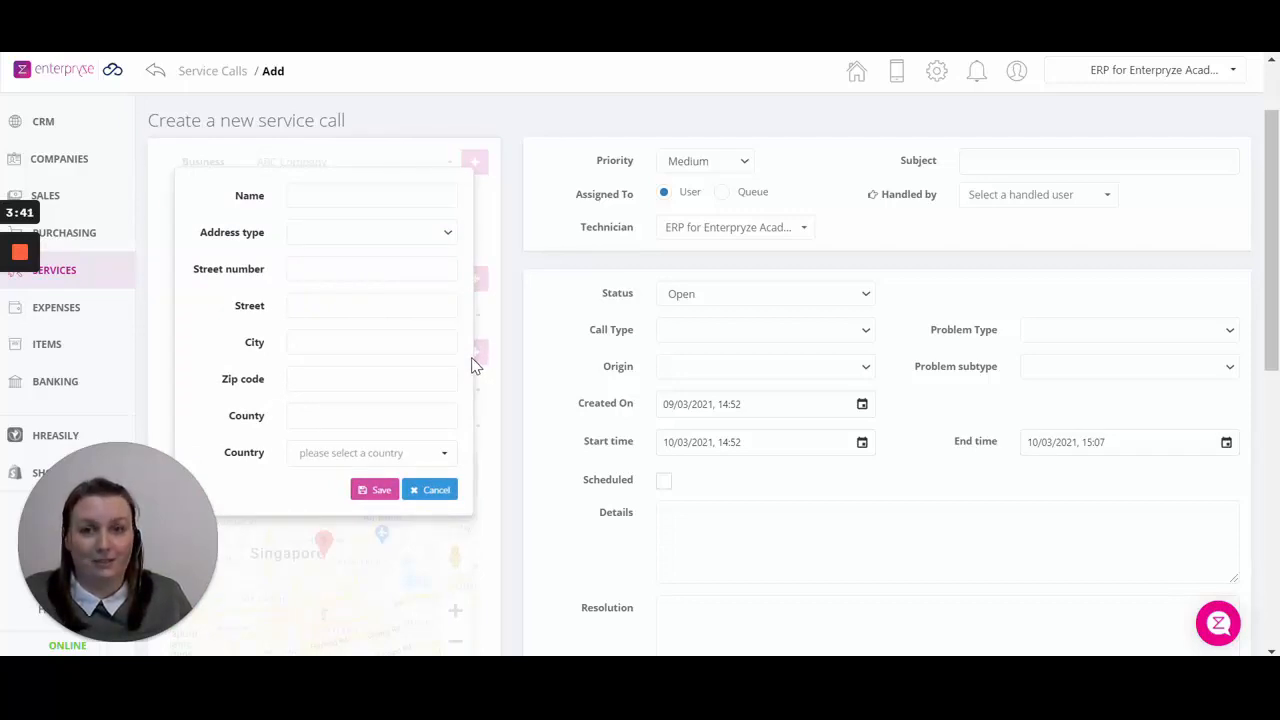
click(428, 487)
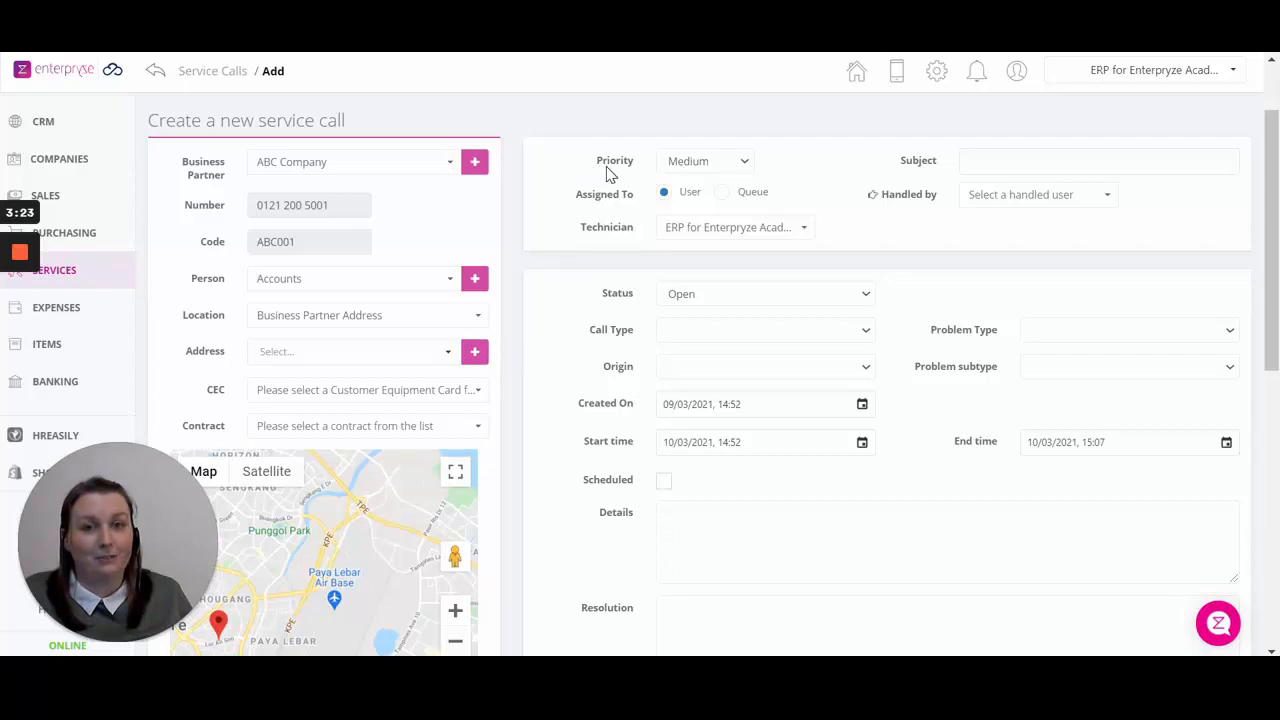
Step: Check the priority options, keeping Medium, and enter "Window repair" as the service call's subject
click(687, 170)
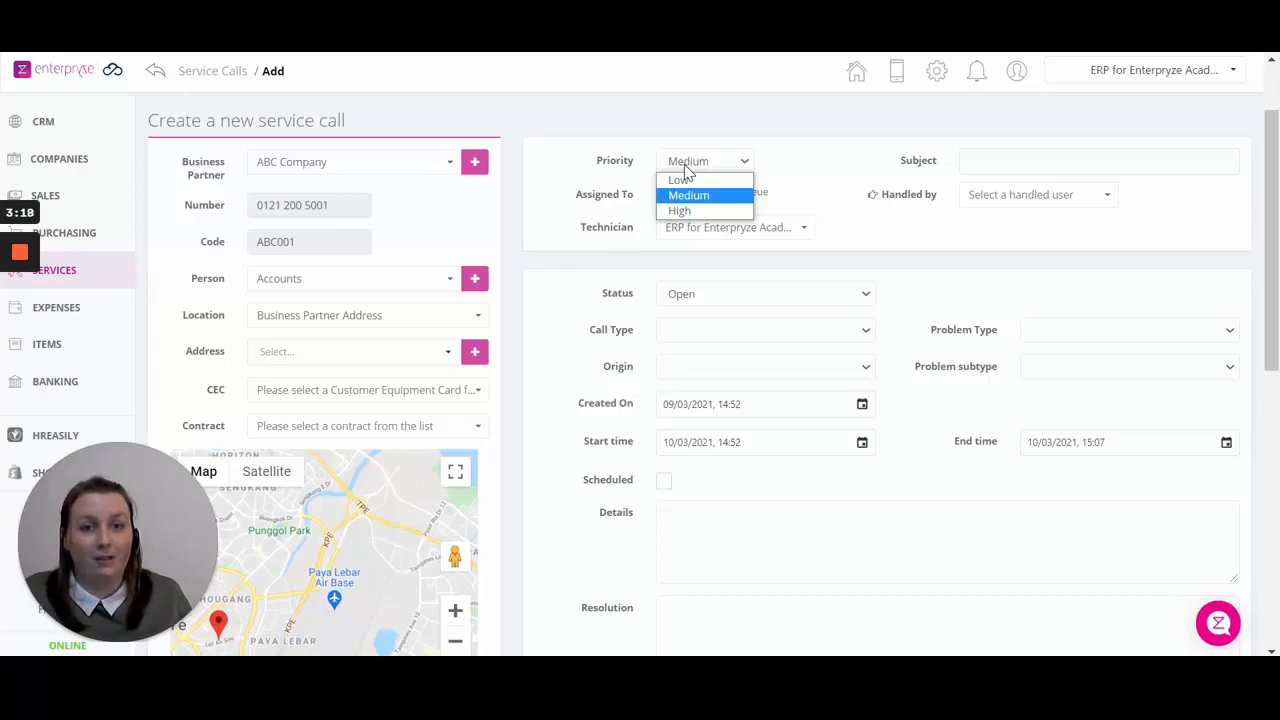
click(1040, 161)
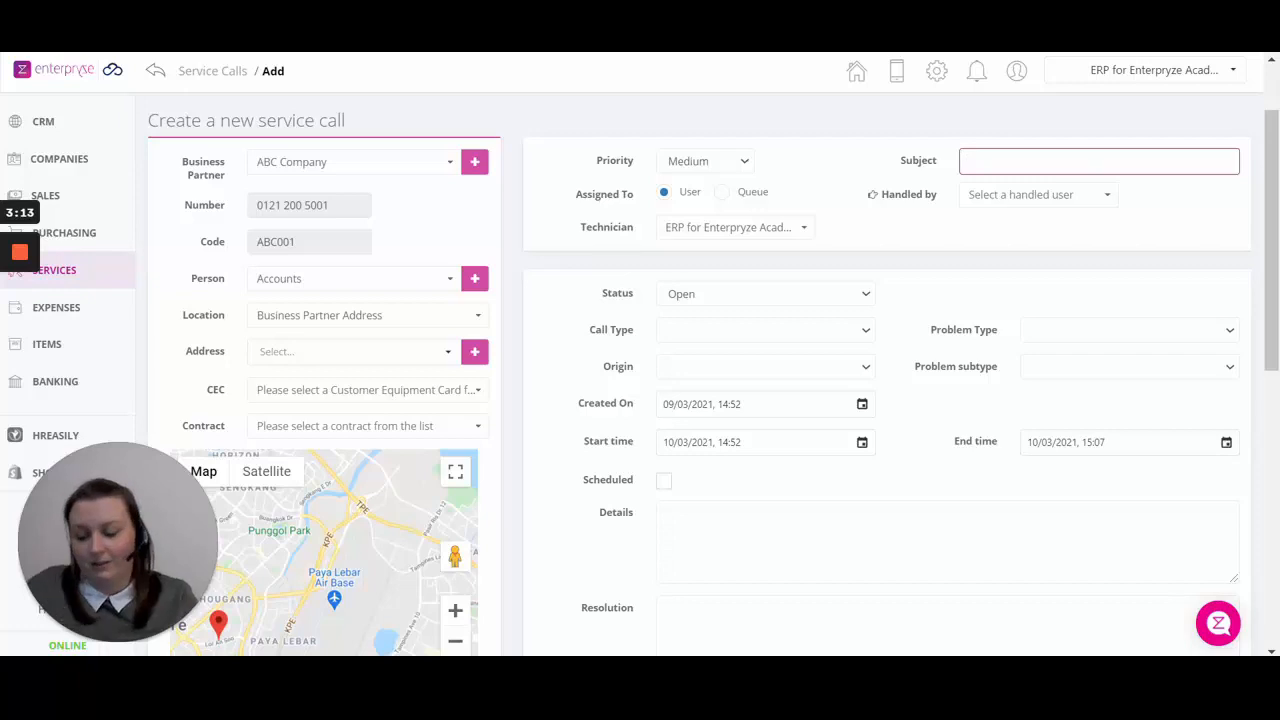
text(Window)
text( ra)
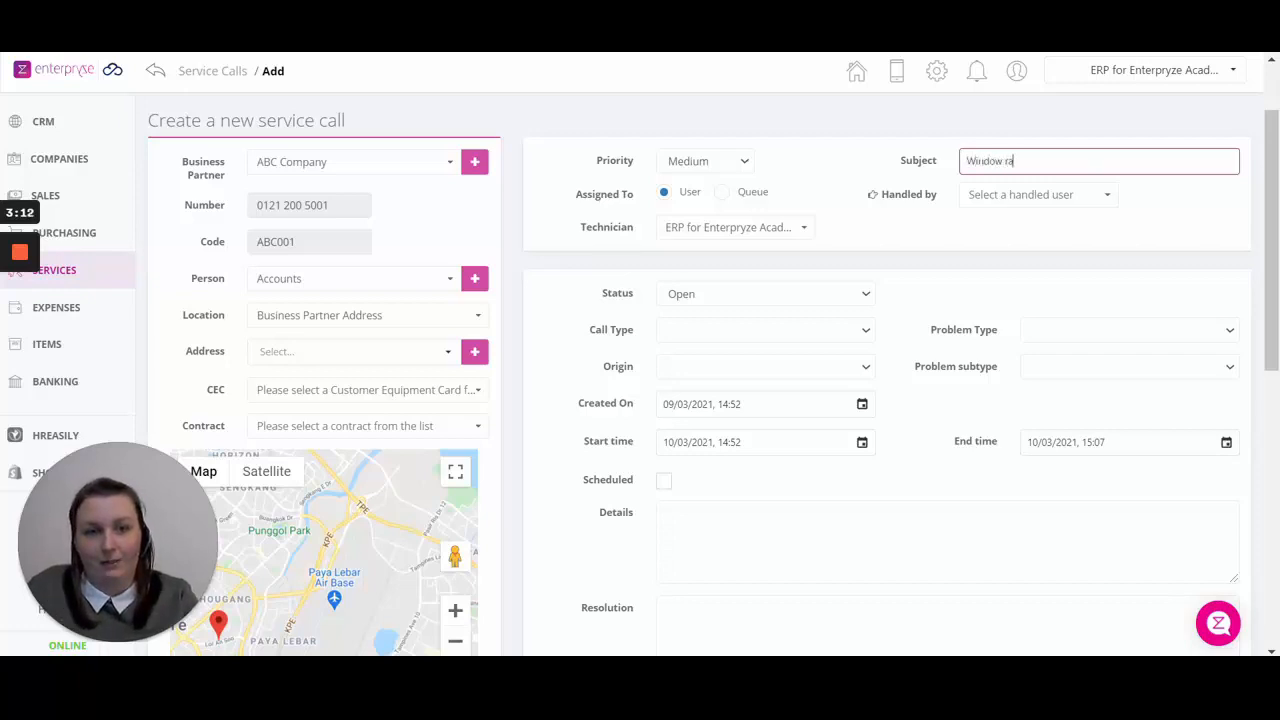
text(pai)
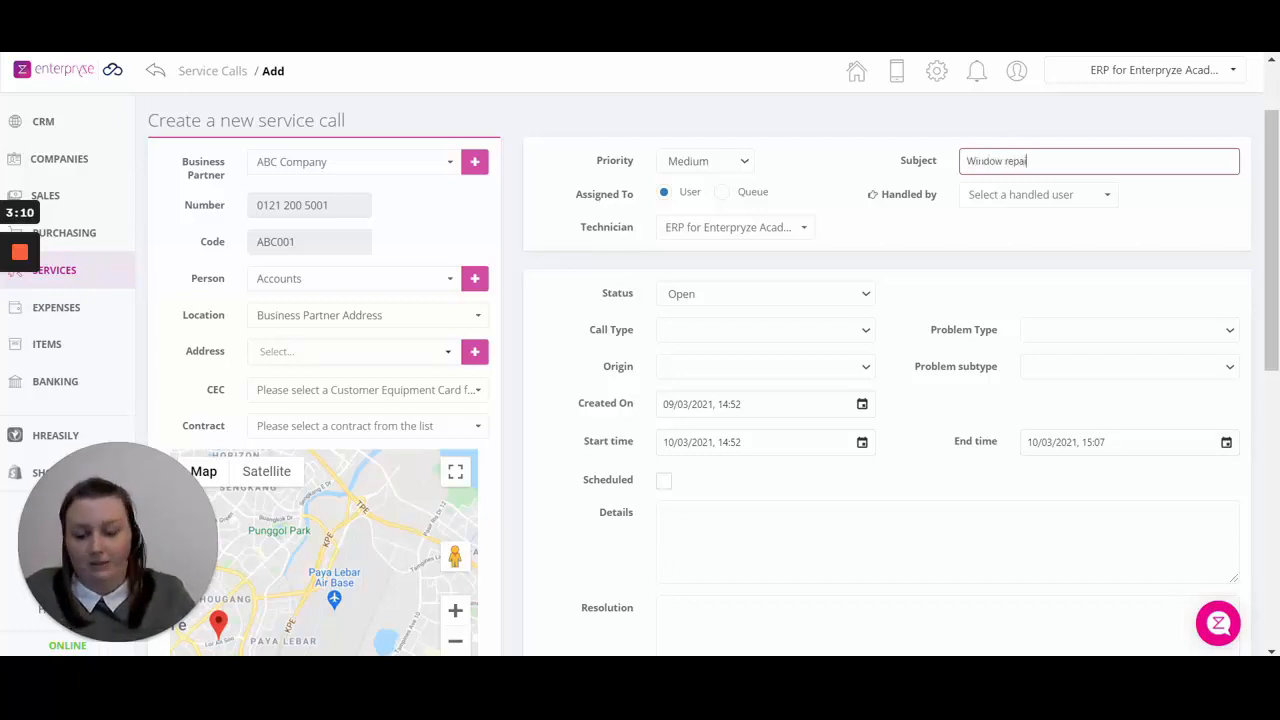
text(r)
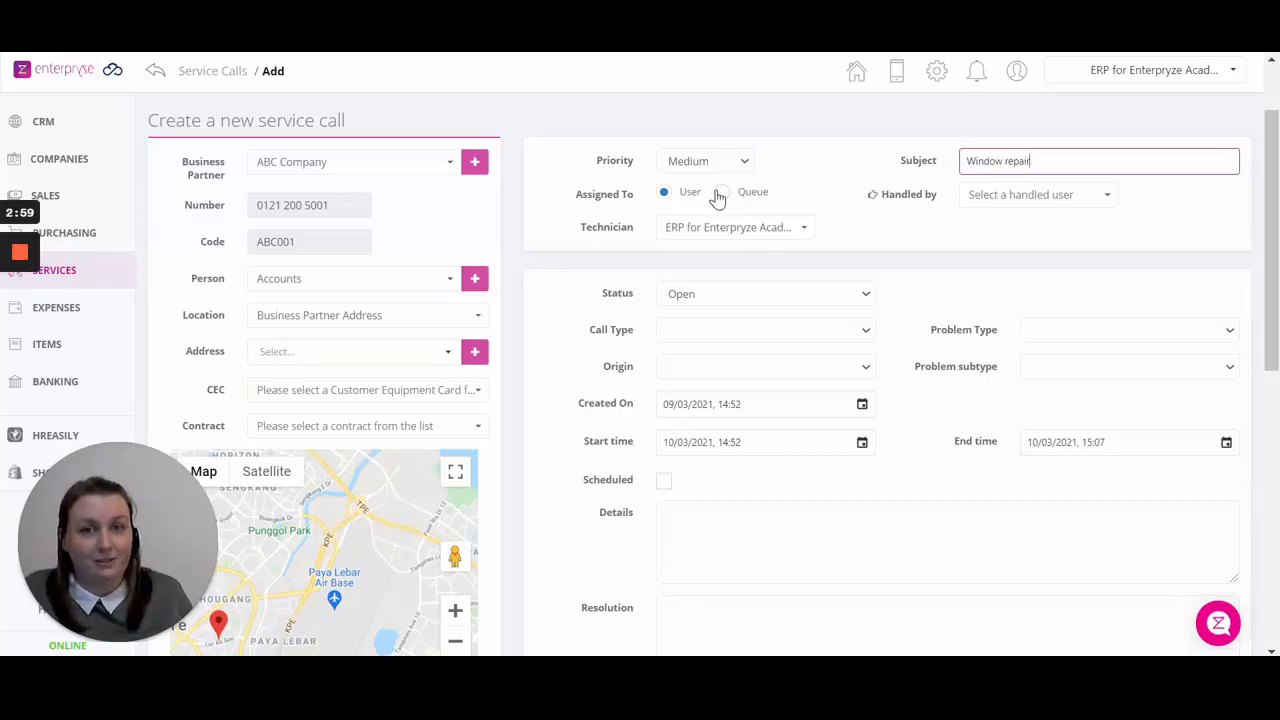
Step: Set both the start and end dates to 12/03/2021, keeping the times, and mark the service call as scheduled
scroll(586, 322, down, 1)
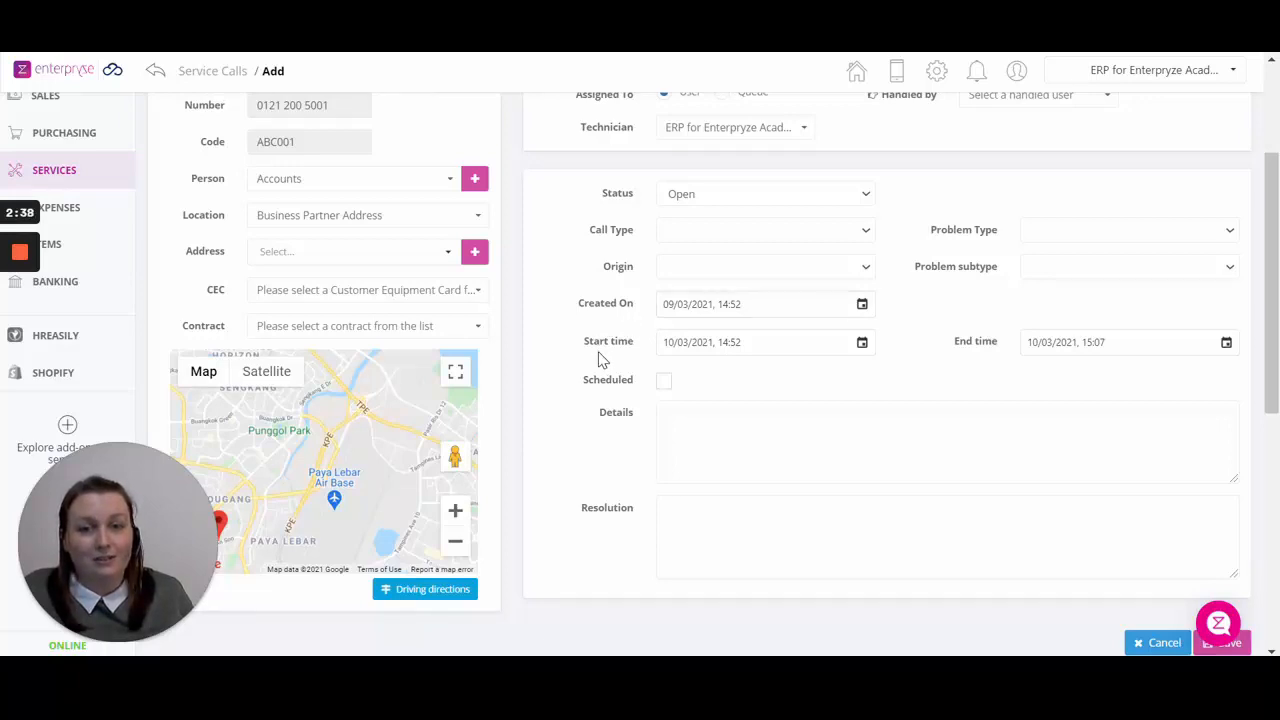
click(862, 343)
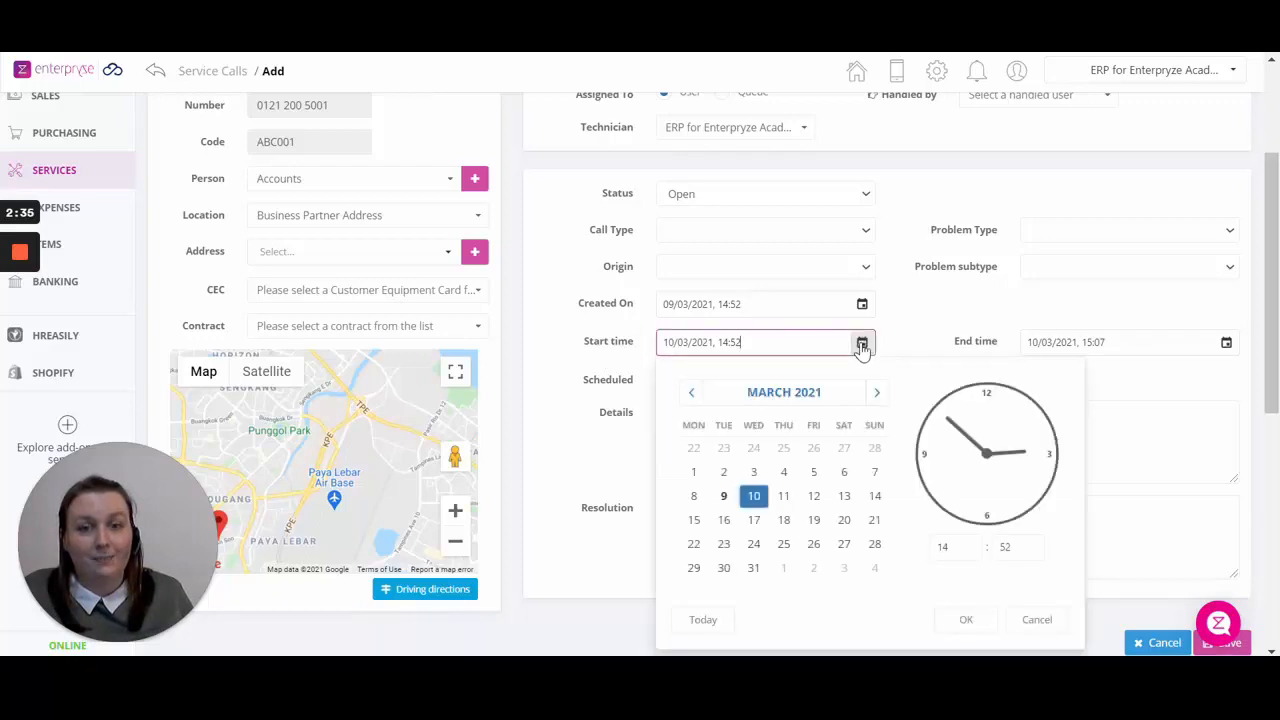
click(815, 497)
click(977, 619)
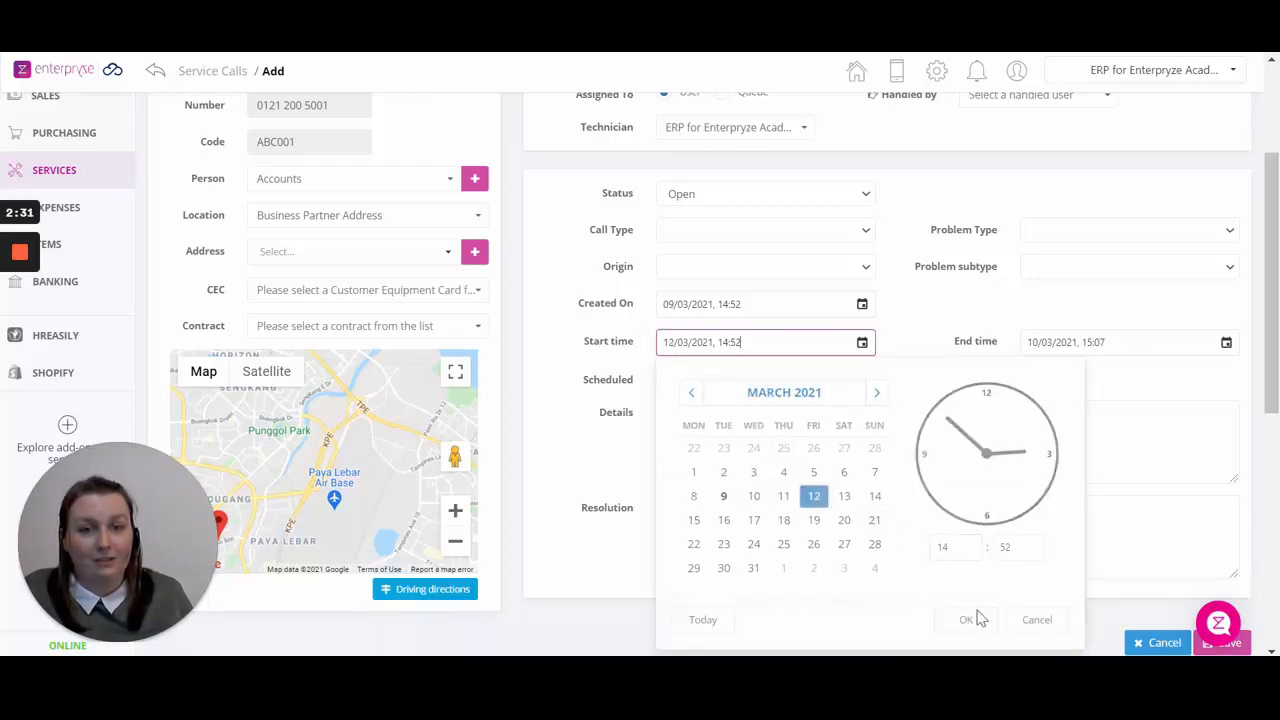
click(1227, 344)
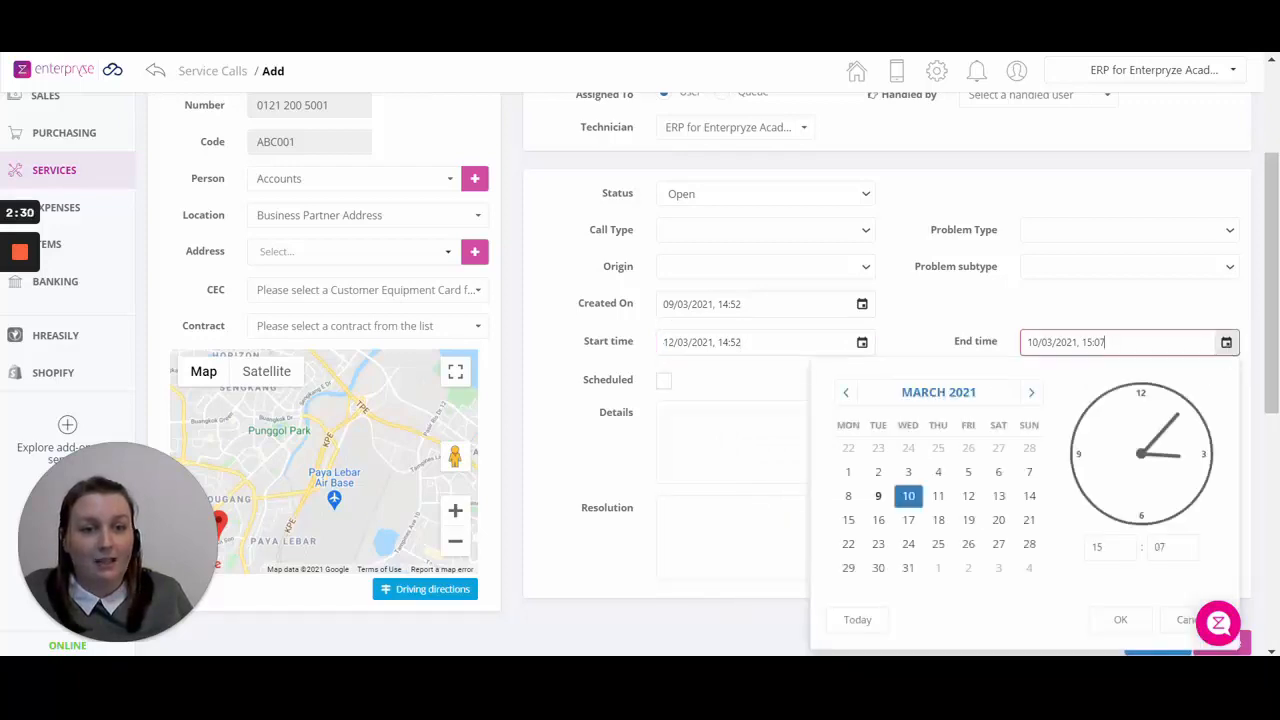
click(968, 496)
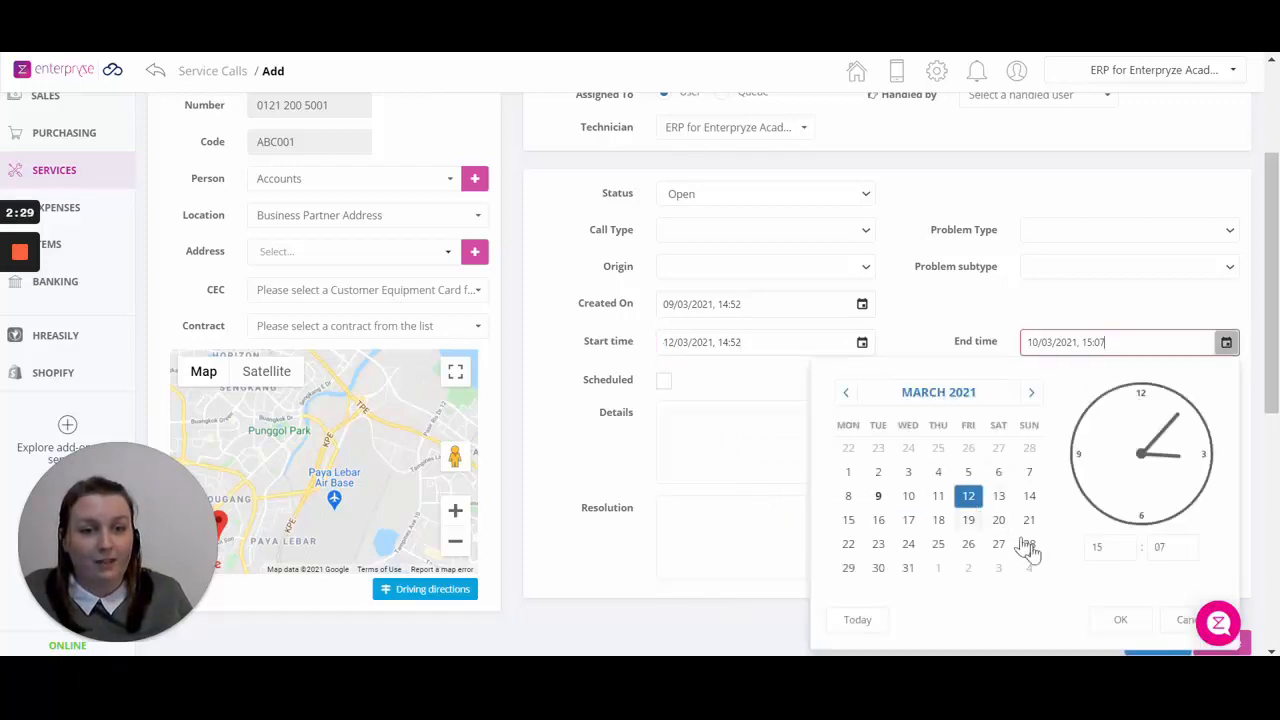
click(1118, 621)
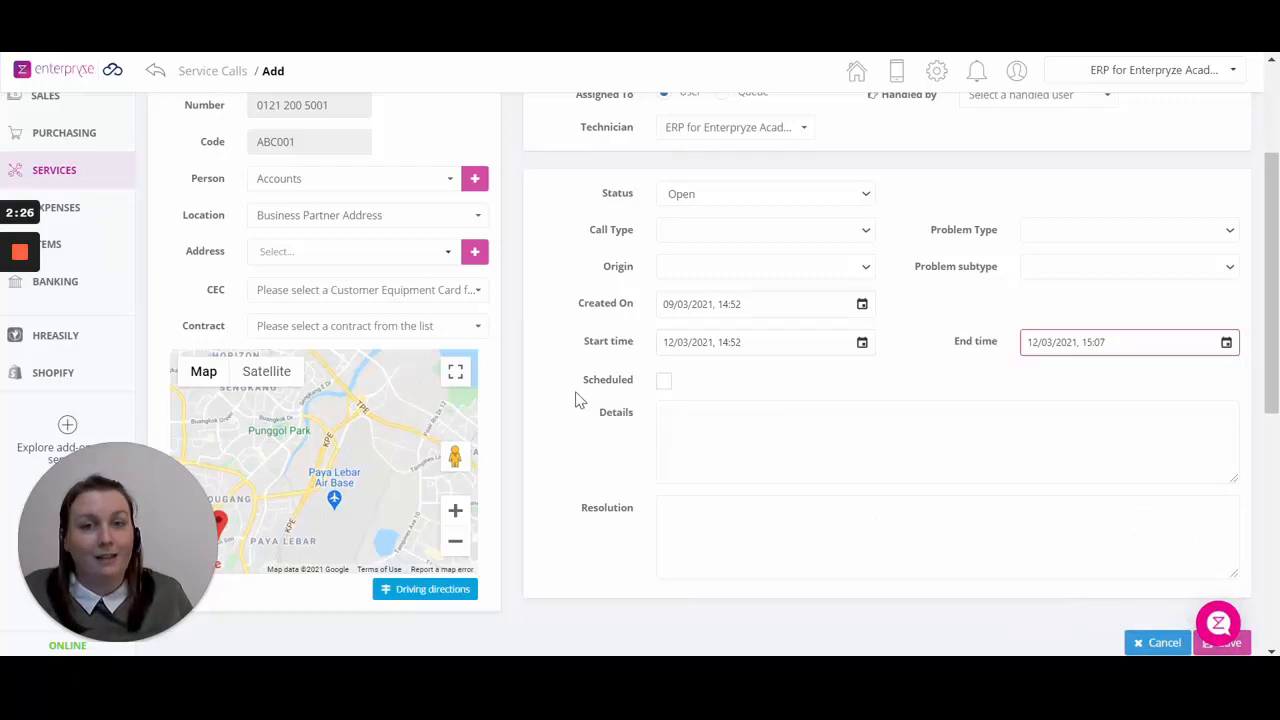
click(664, 382)
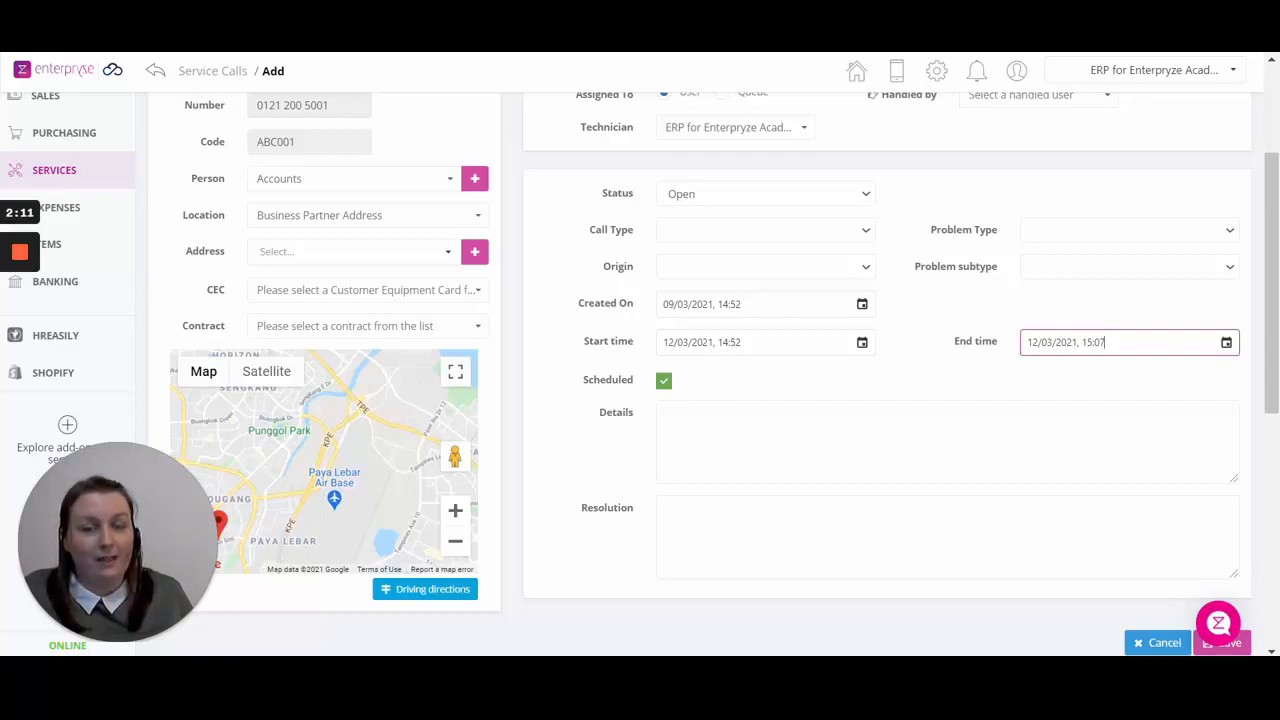
Step: Enter the details "Window repair needed to front window of the store on the right hand side. Broken glass" and save the service call
click(676, 416)
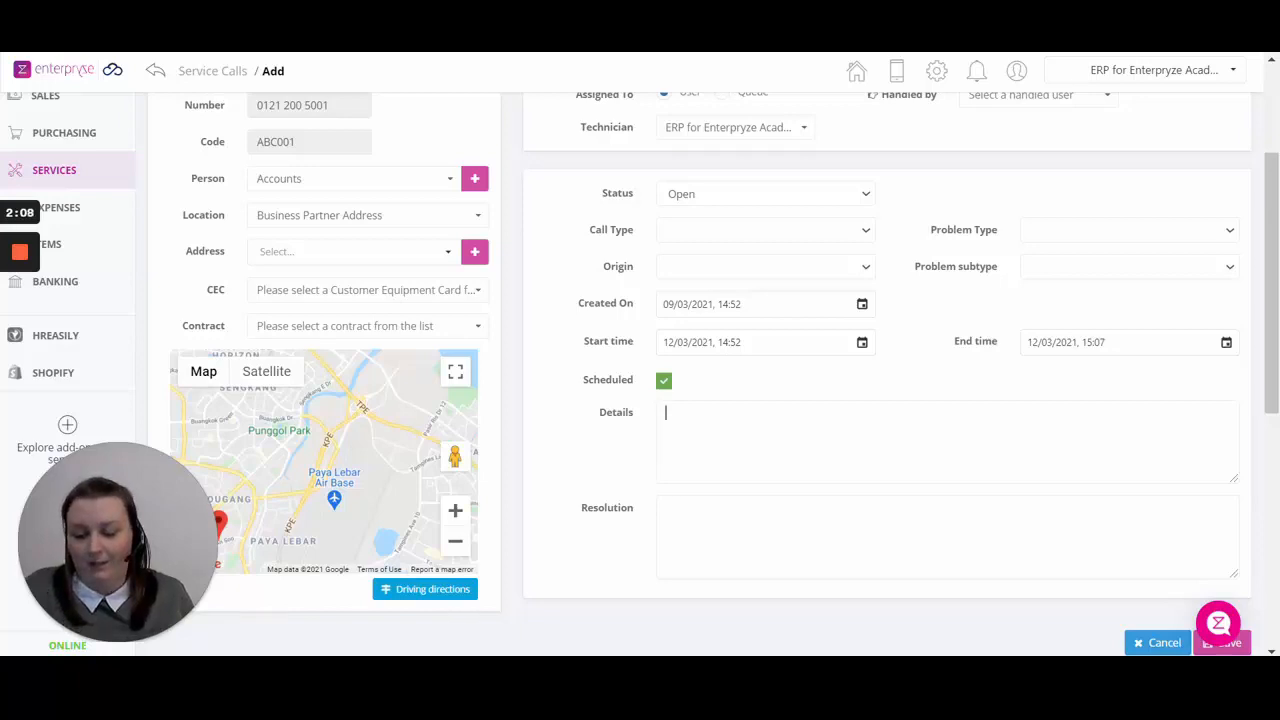
text(Window repair needed to front window of the store on the right hand side. Broken glass)
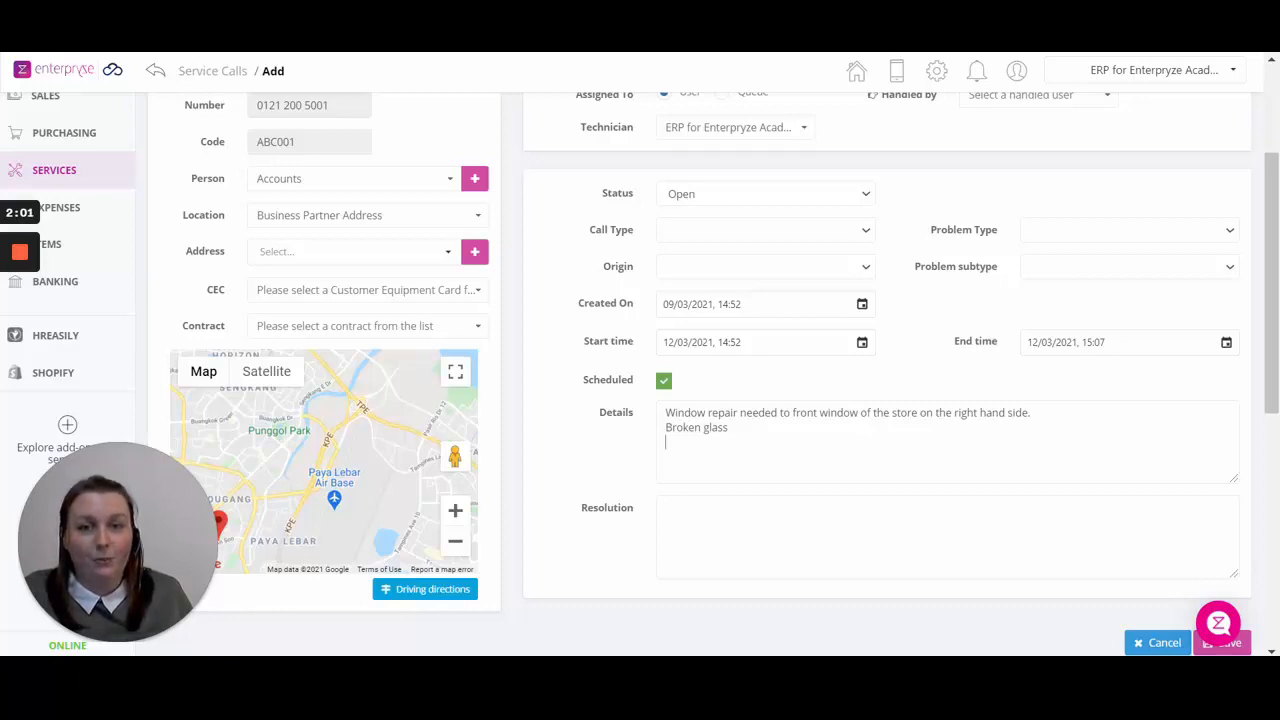
scroll(1000, 531, down, 1)
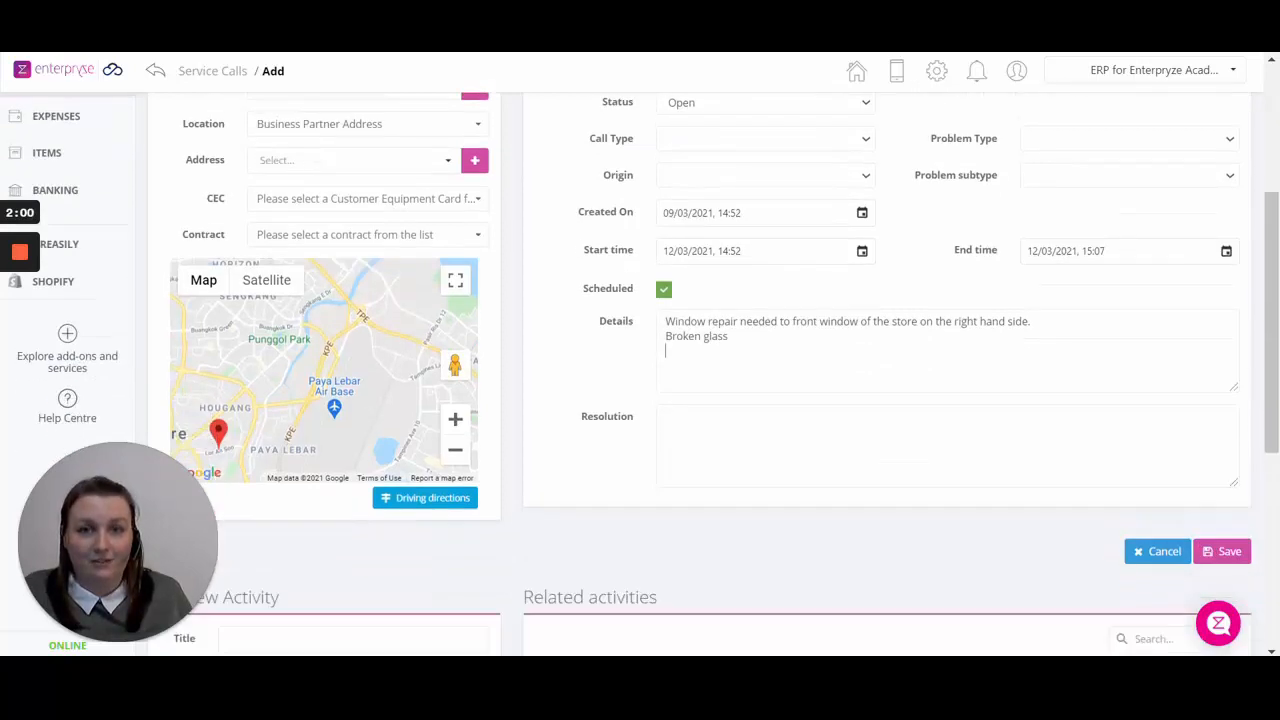
click(1232, 545)
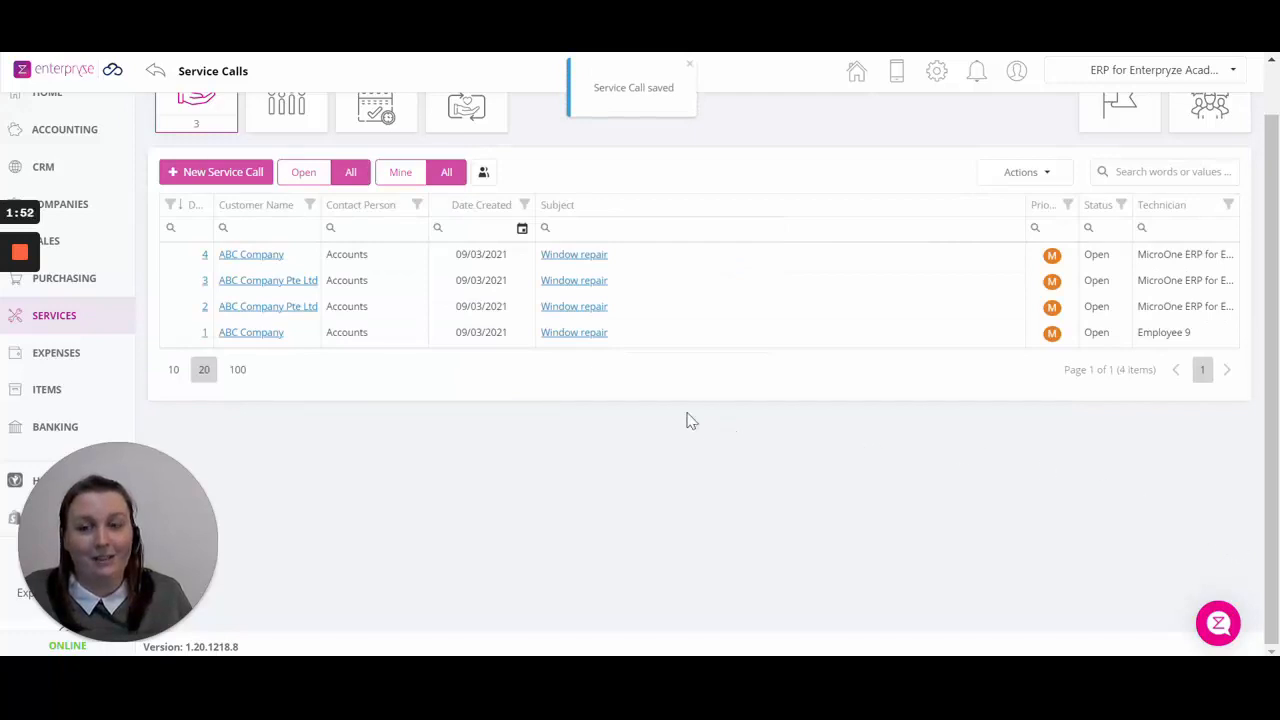
Step: Open service call 4 and review its available actions and the transaction types that can be created from it
click(205, 258)
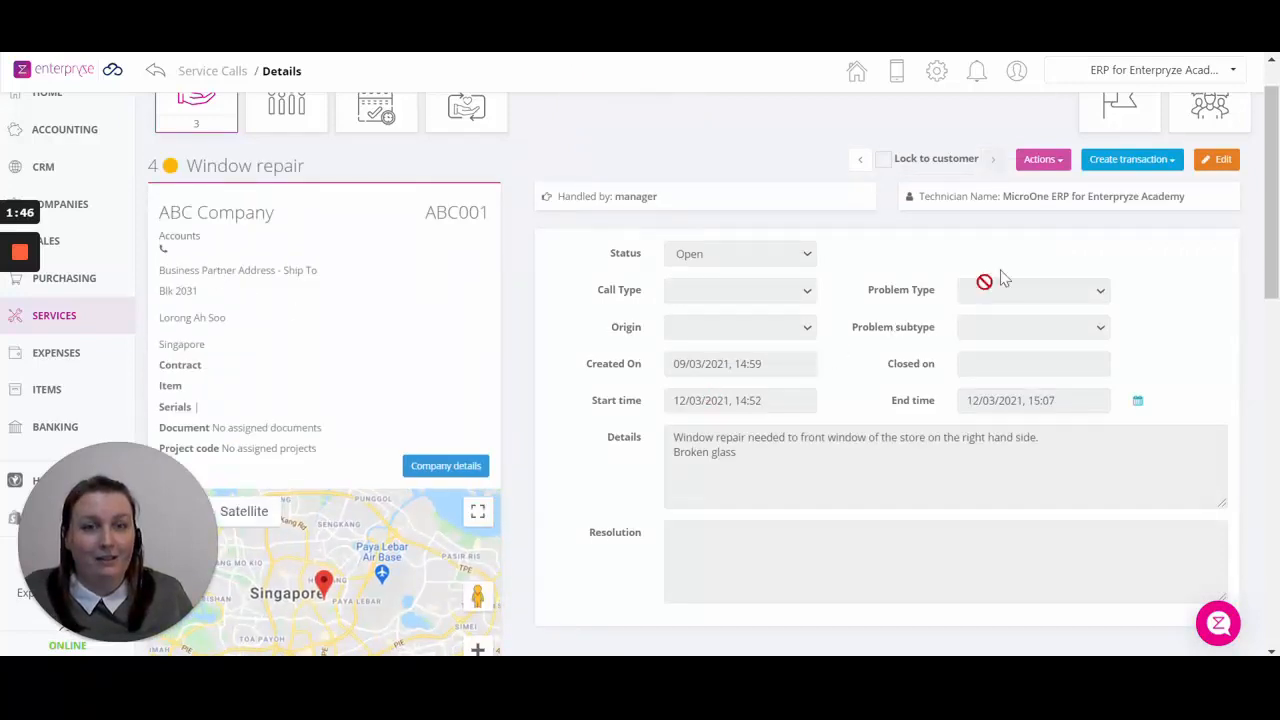
click(1044, 162)
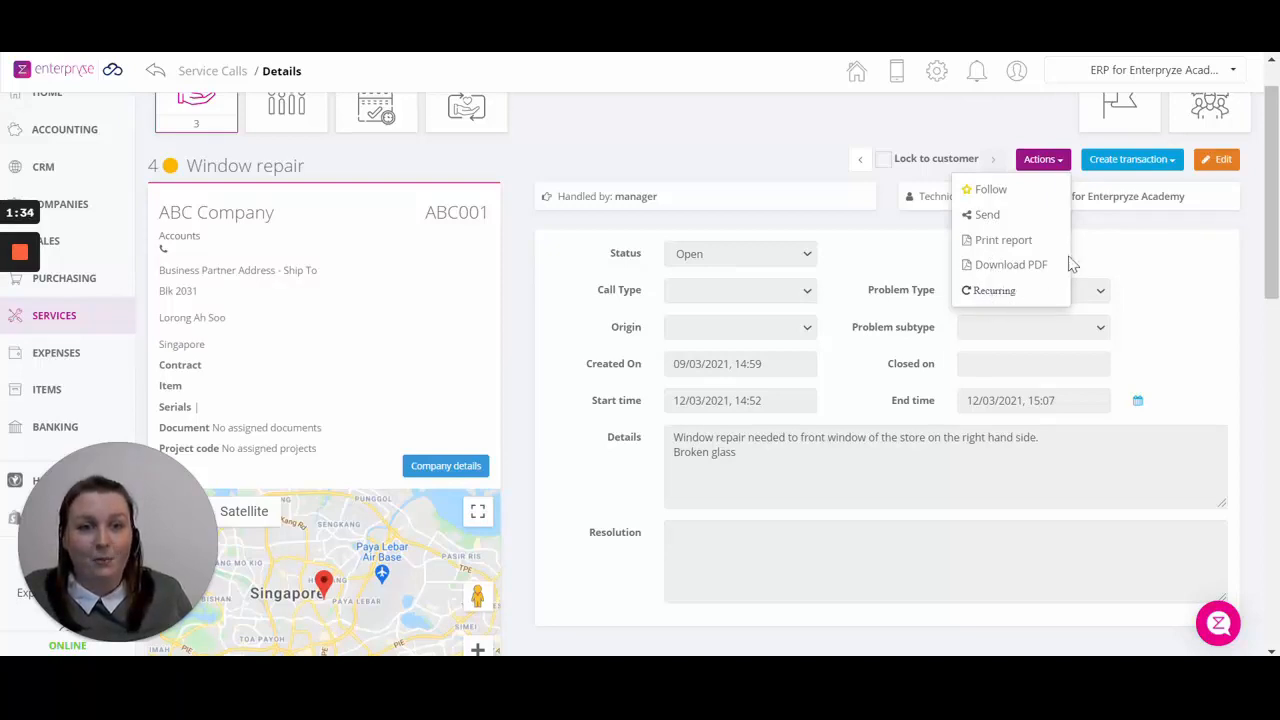
click(1122, 162)
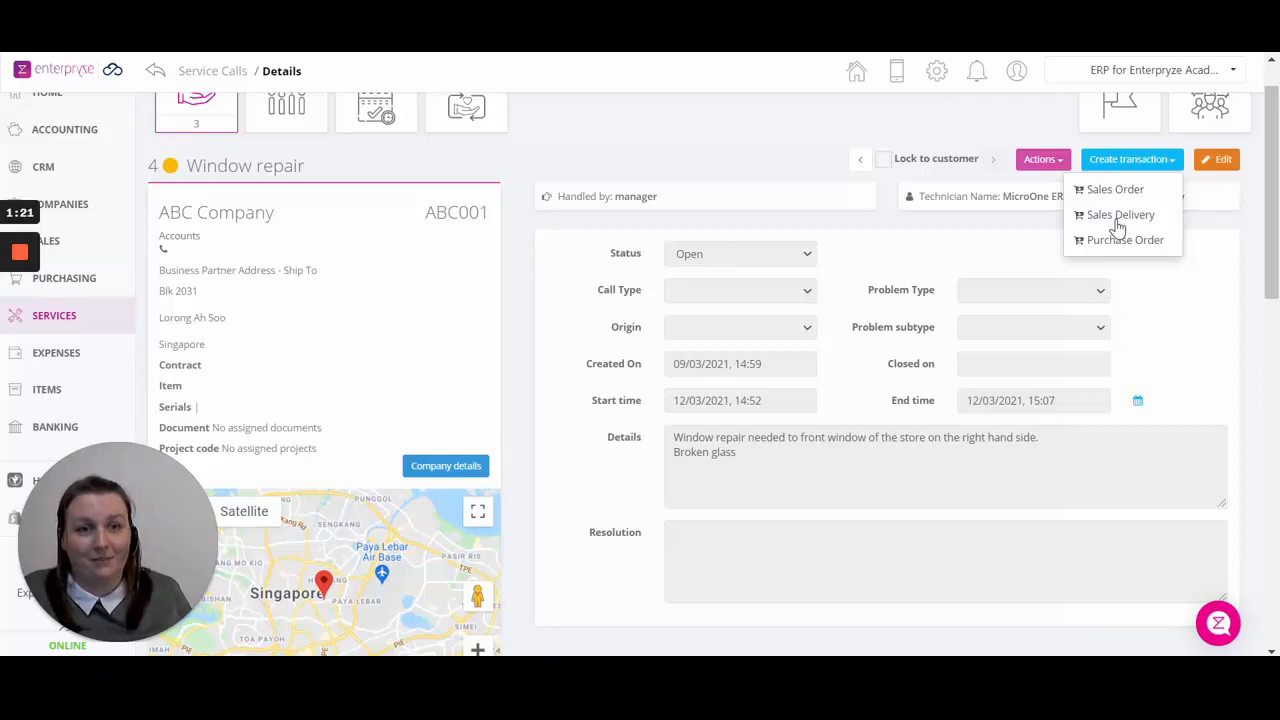
Step: Open the service call for editing and go to the section for adding a new activity
click(1216, 162)
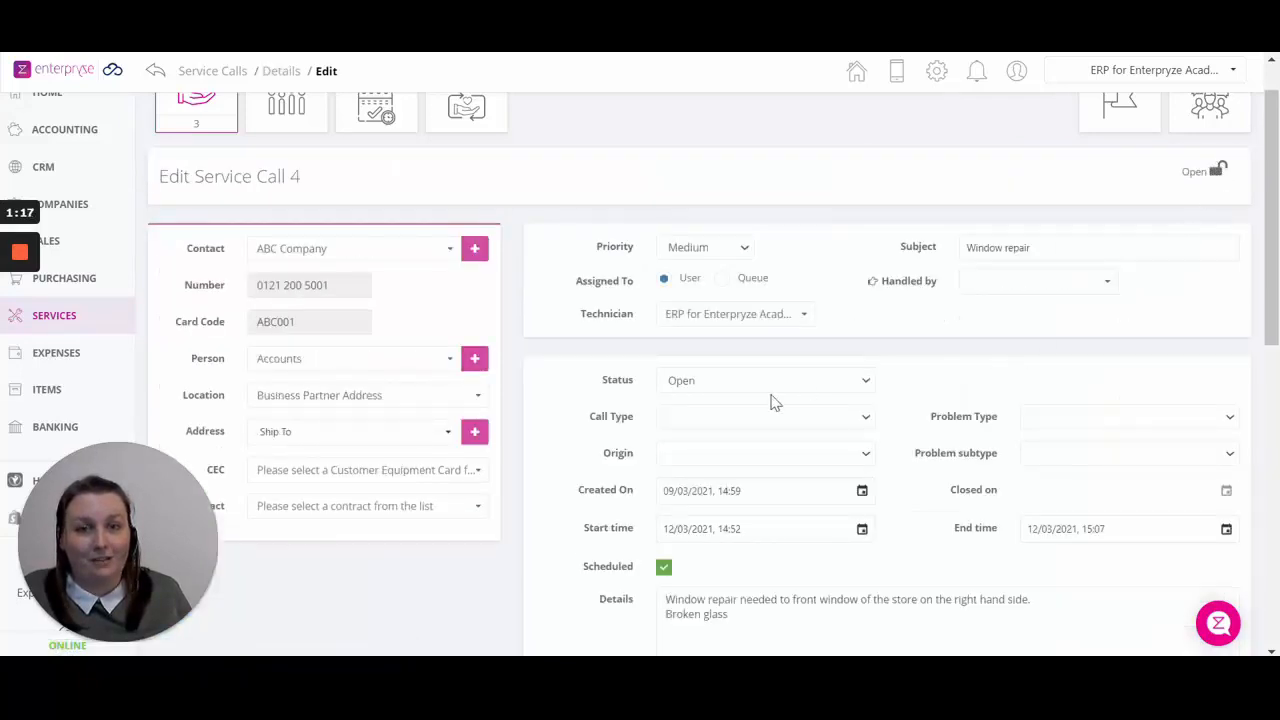
scroll(771, 403, down, 10)
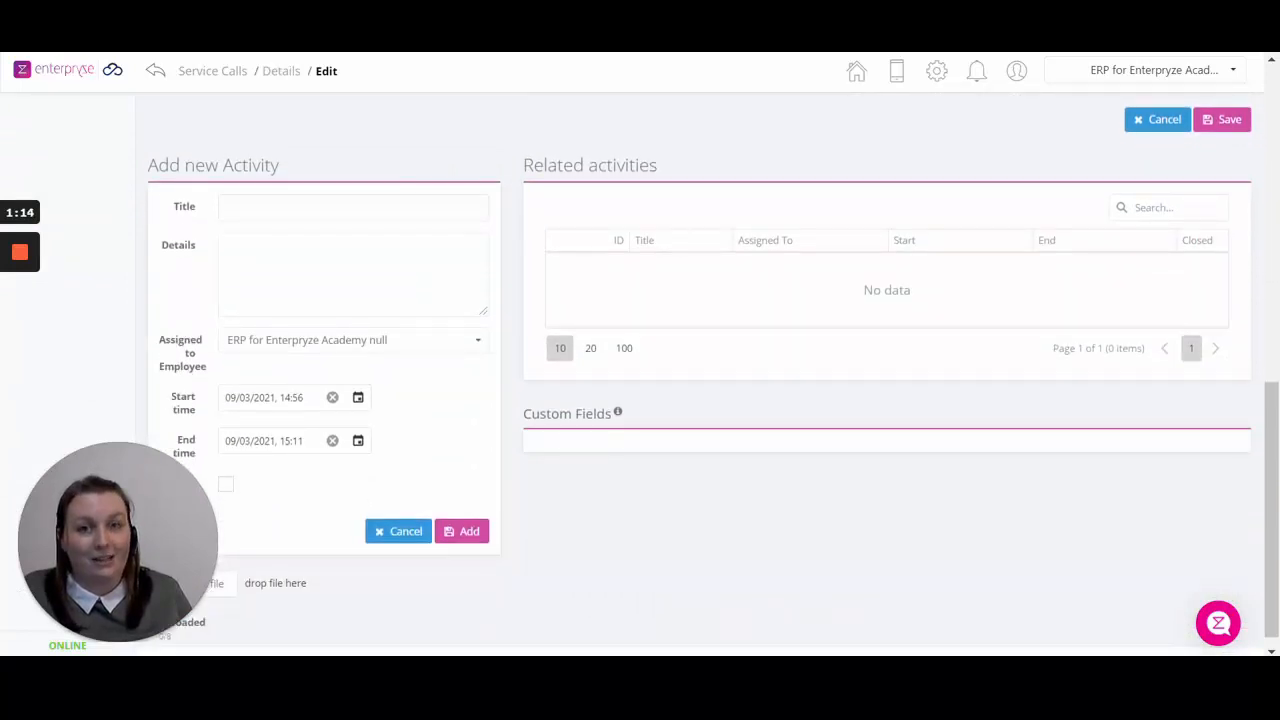
Step: Add an activity titled "emails" with the details "Window repair needed to front window of the store on the right hand side. Broken glass" and save the service call
click(371, 204)
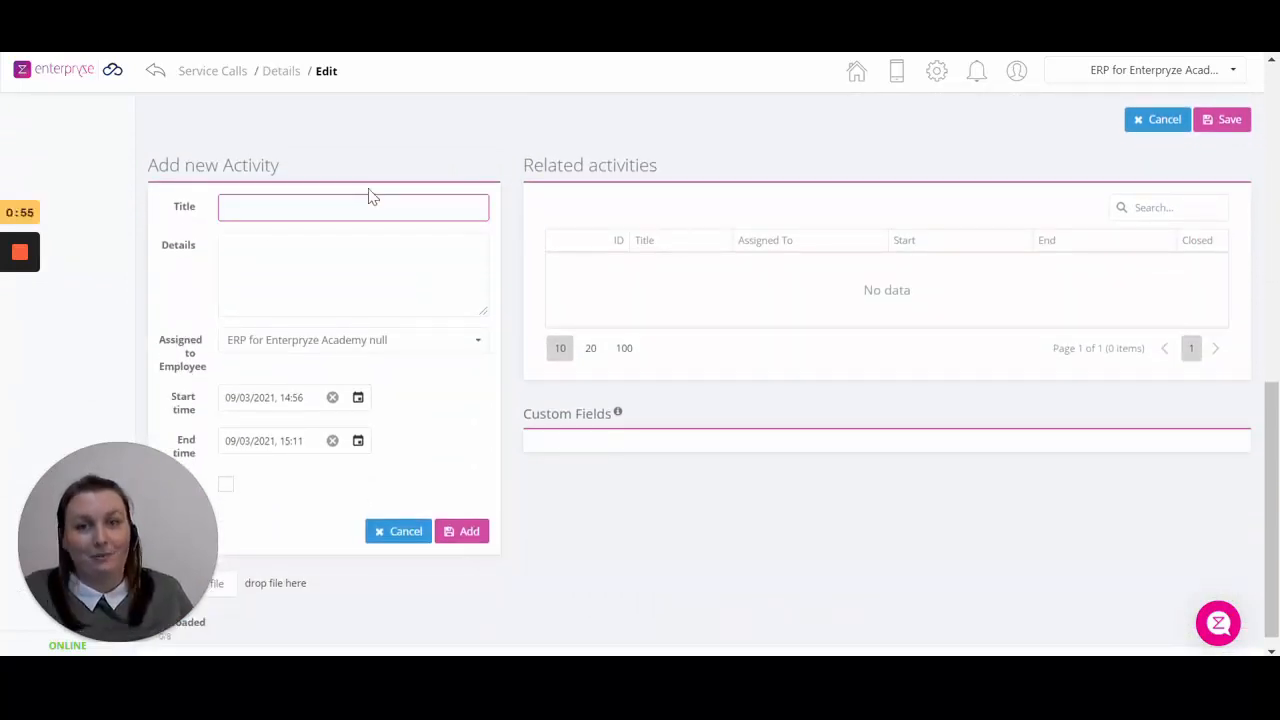
text(emails)
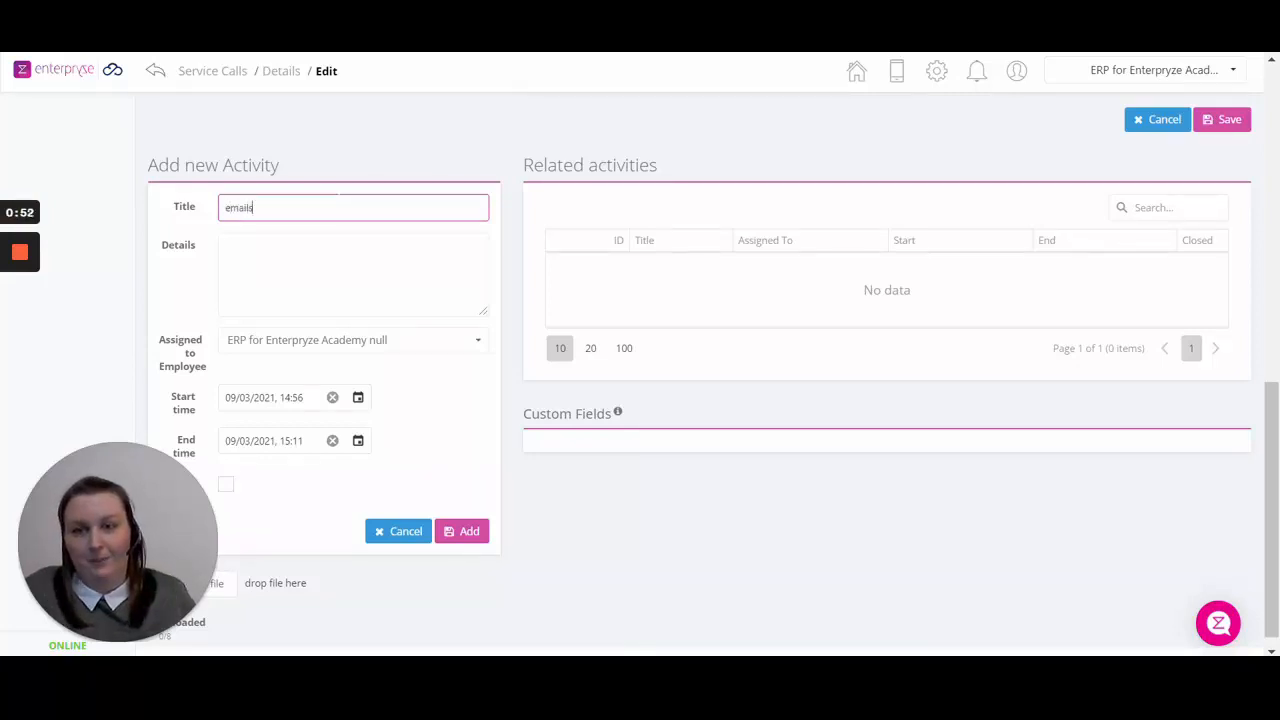
key(Tab)
text(Window repair needed to front window of the store on the right hand side. Broken glass)
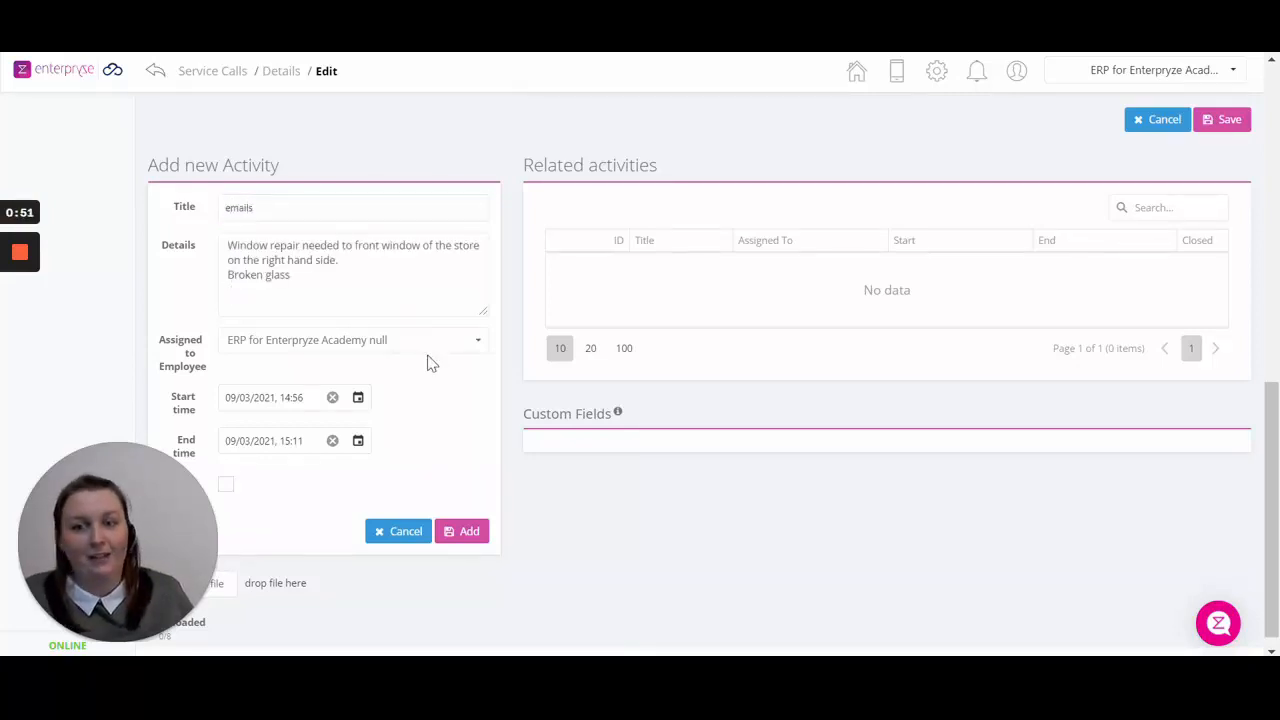
click(464, 533)
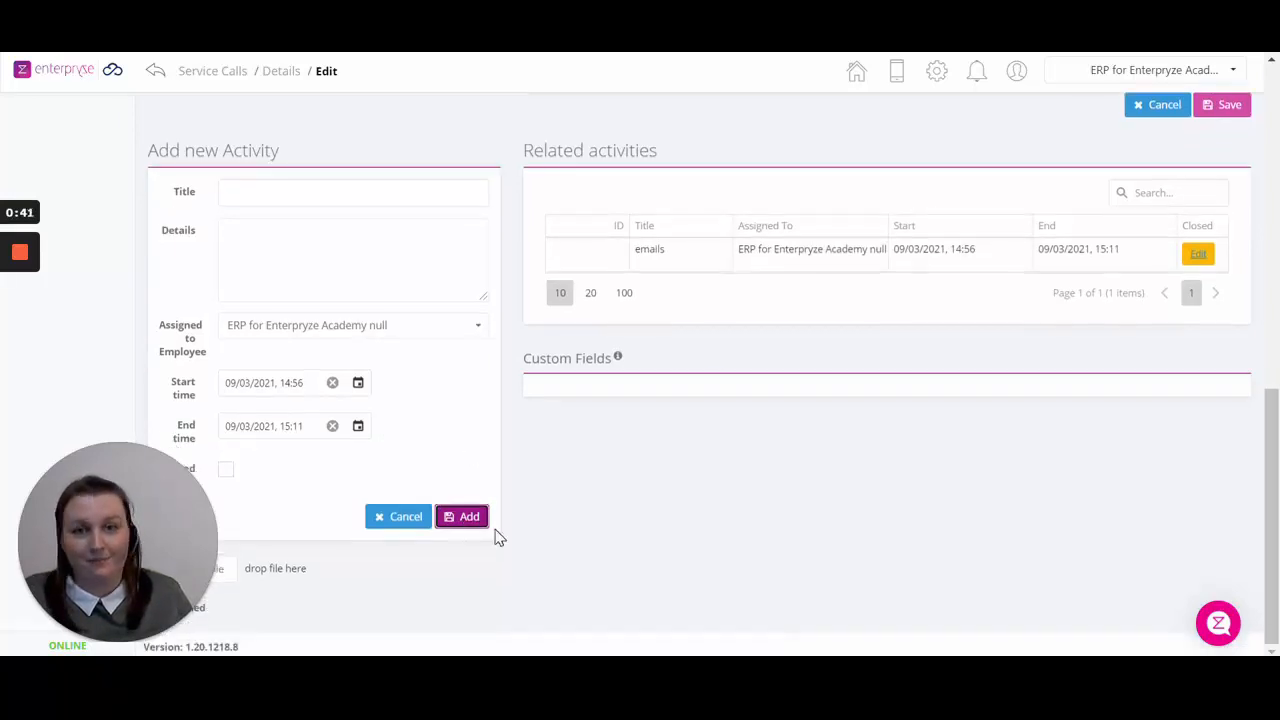
click(1229, 106)
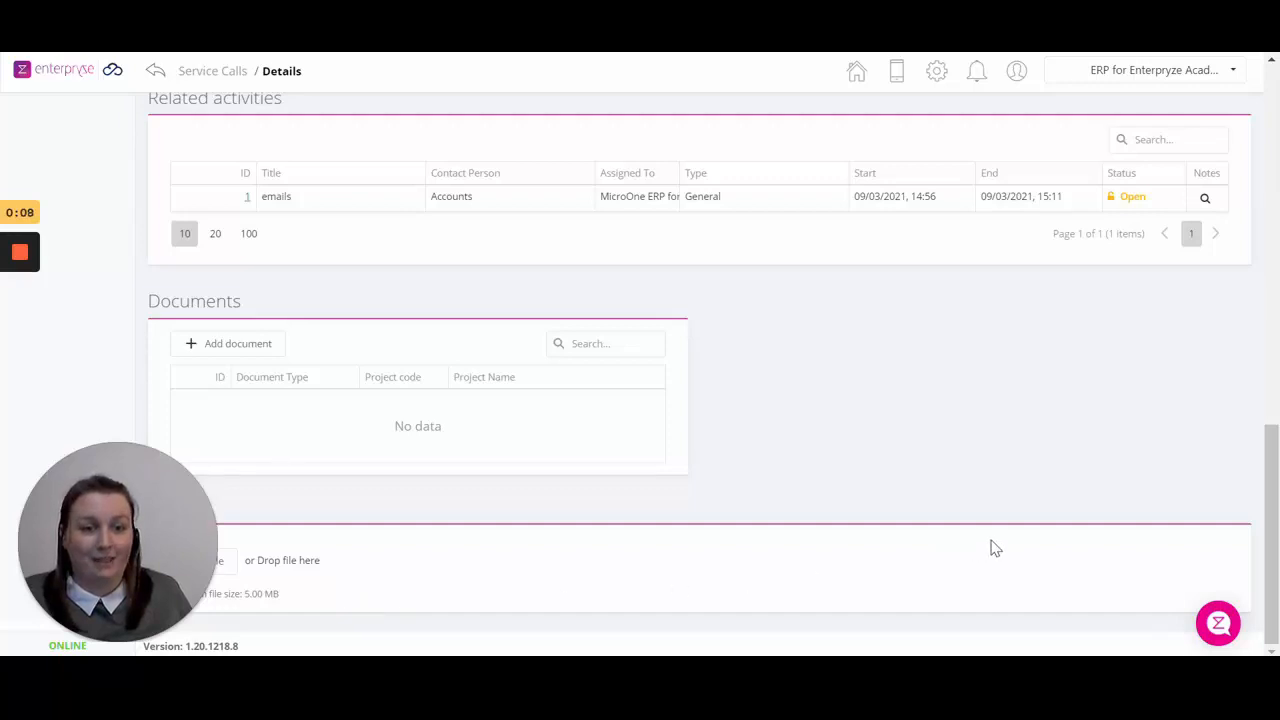
Step: Open the support chat and look through its messaging, article search and Enterpryze Help Centre options
click(1218, 622)
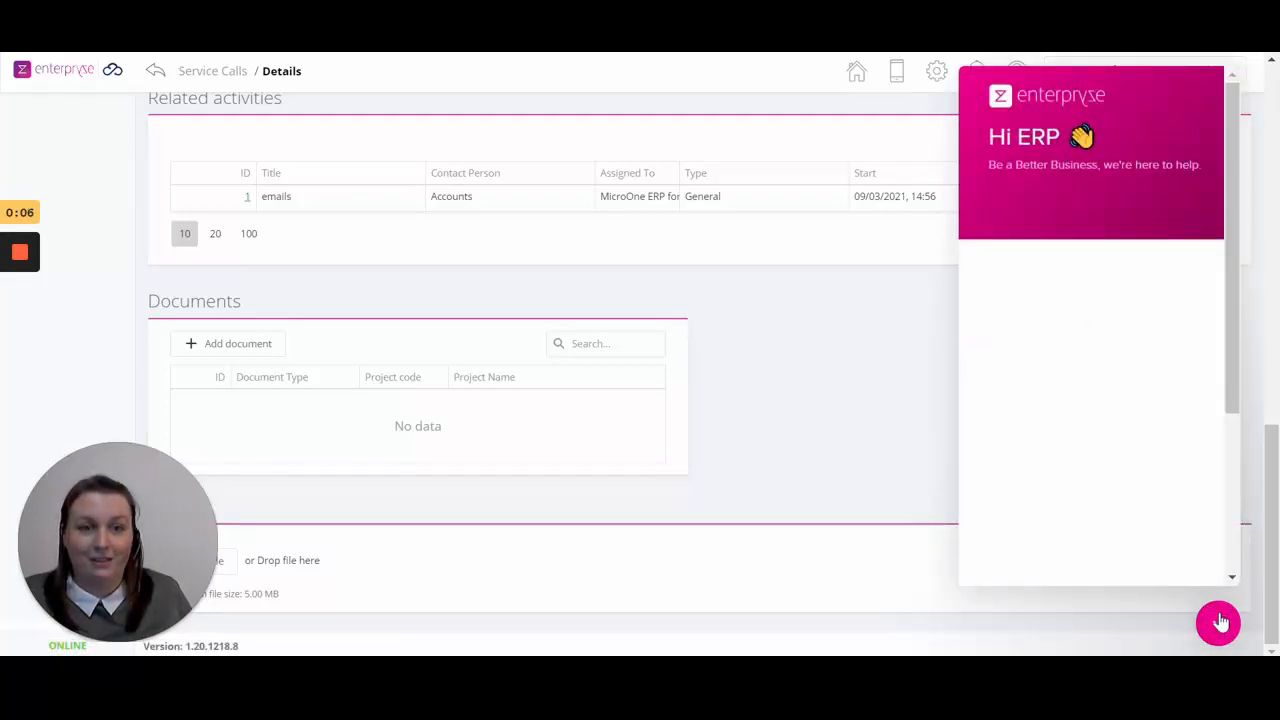
scroll(1087, 410, down, 1)
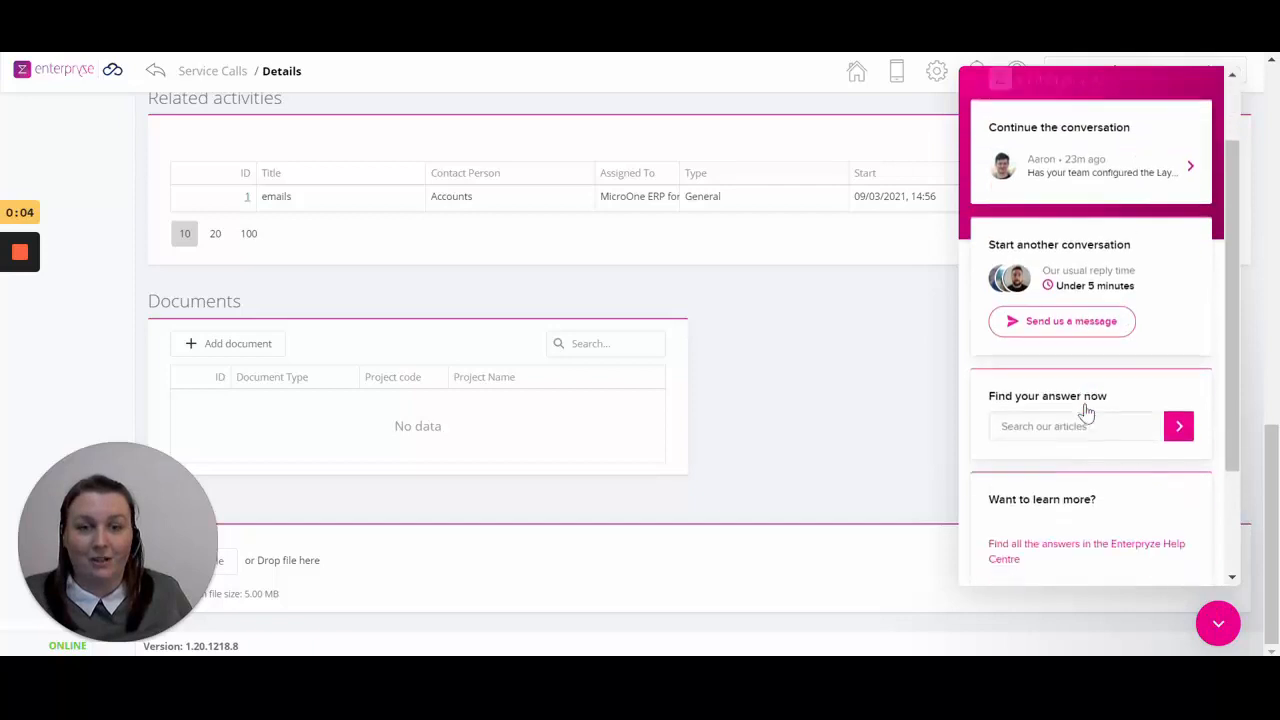
scroll(1087, 410, down, 1)
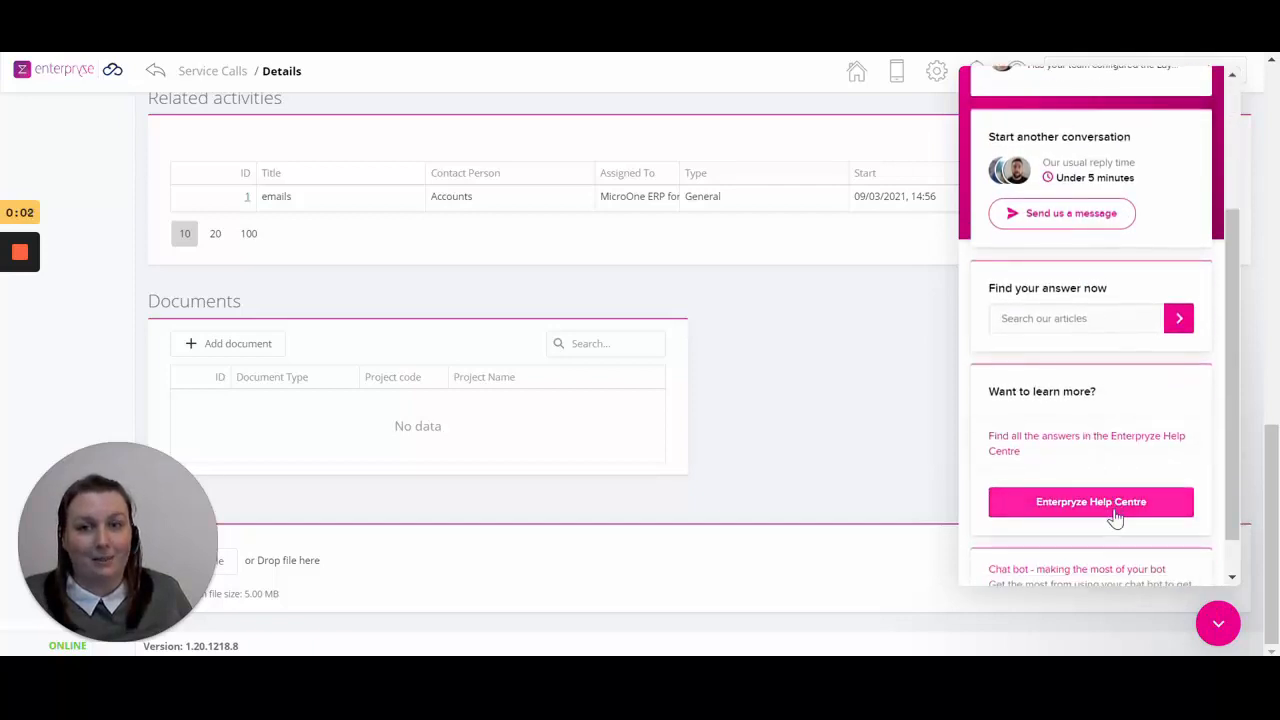